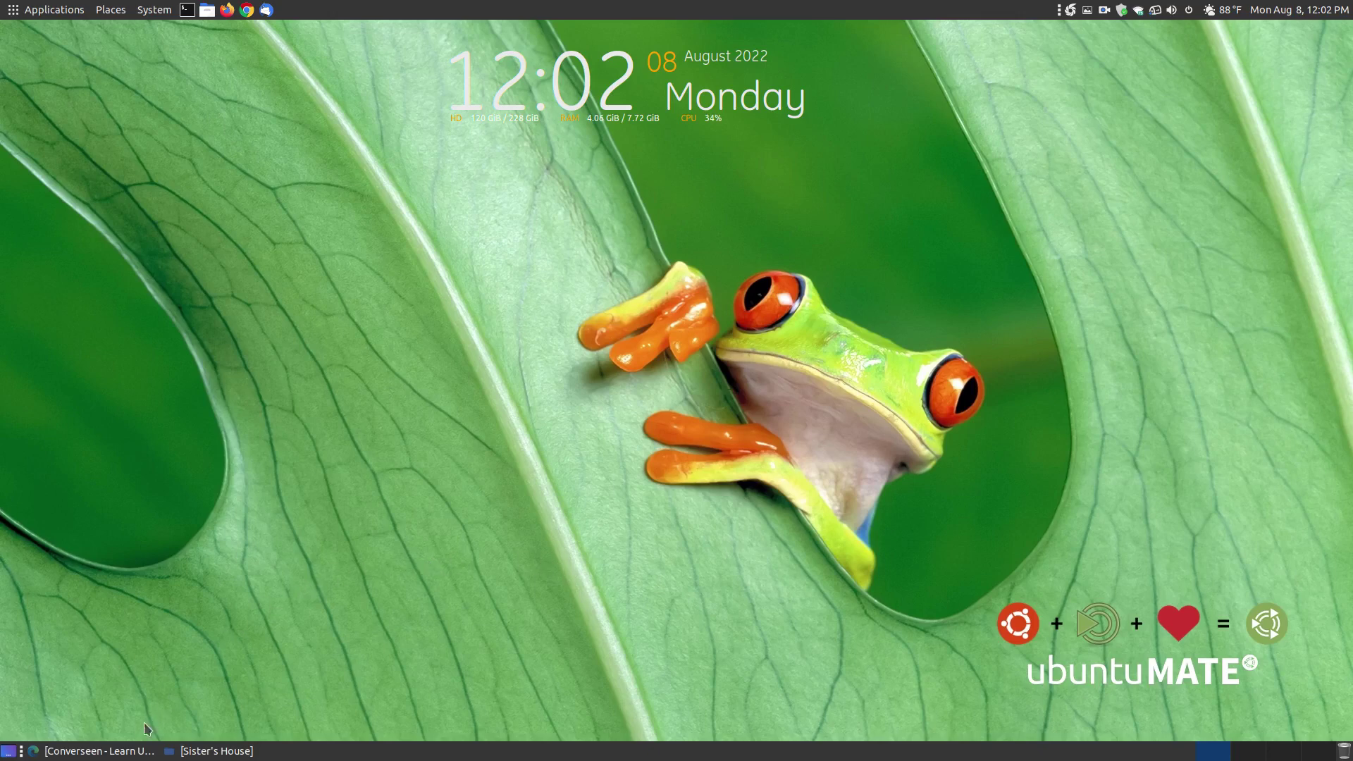
Restore the Edge window showing the Converseen tutorial from the taskbar
left_click(132, 752)
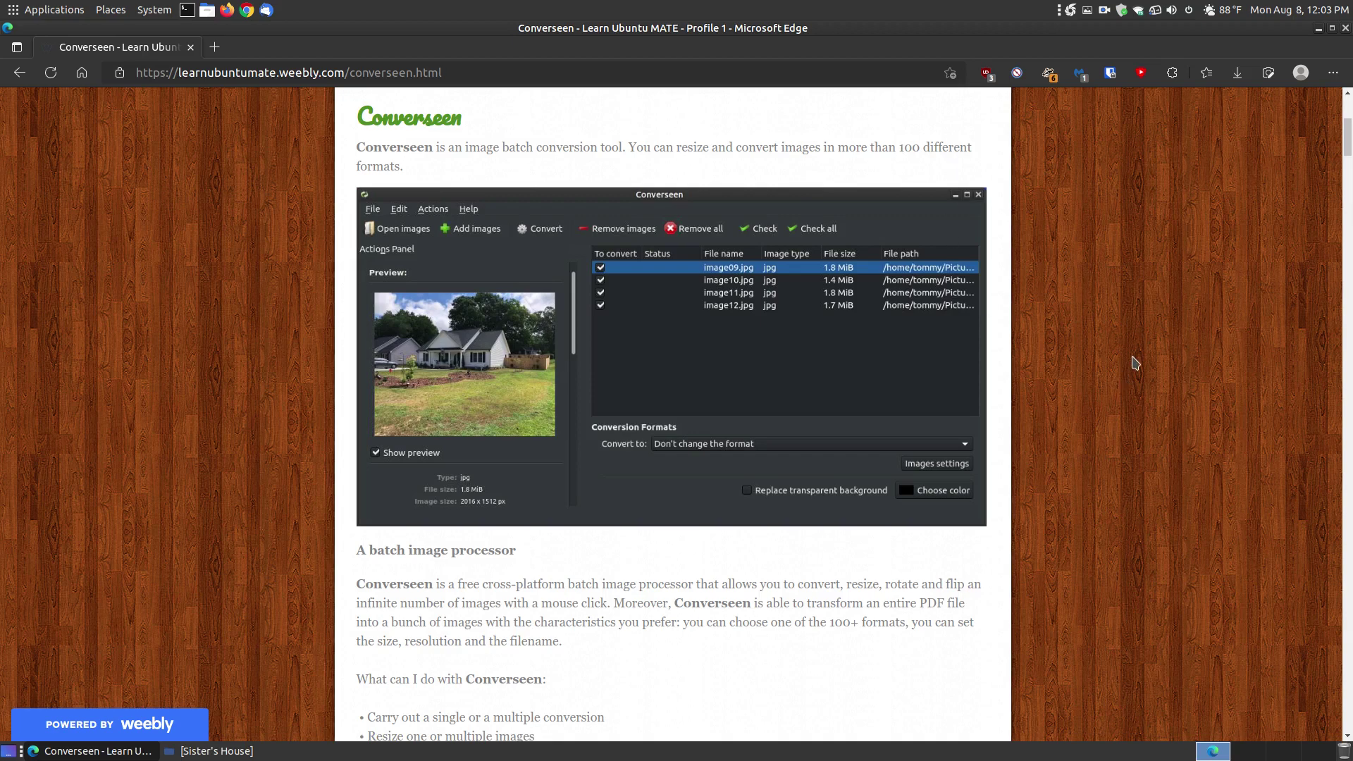
Scroll past the install methods and open Converseen's GitHub releases page listing Version 0.9.9.6
scroll(1135, 363, "down", 5)
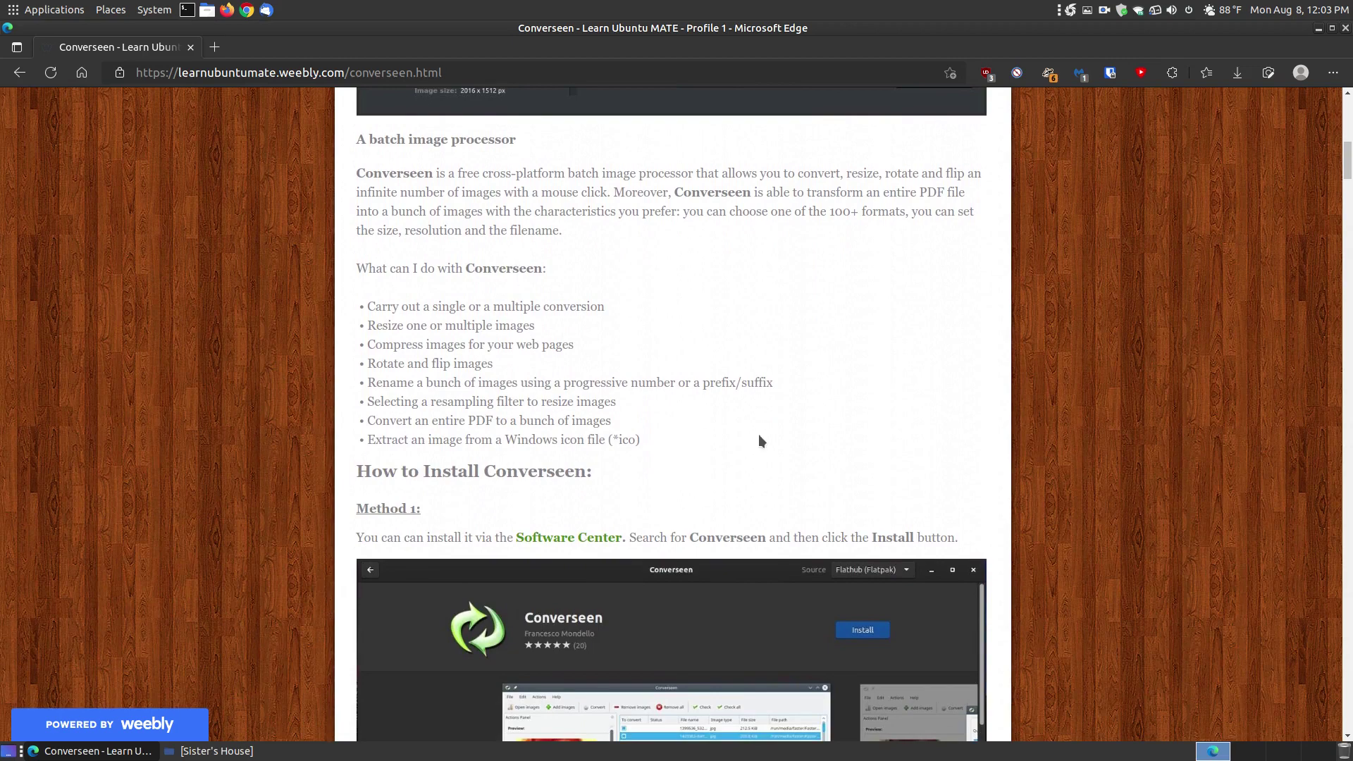
scroll(805, 444, "down", 4)
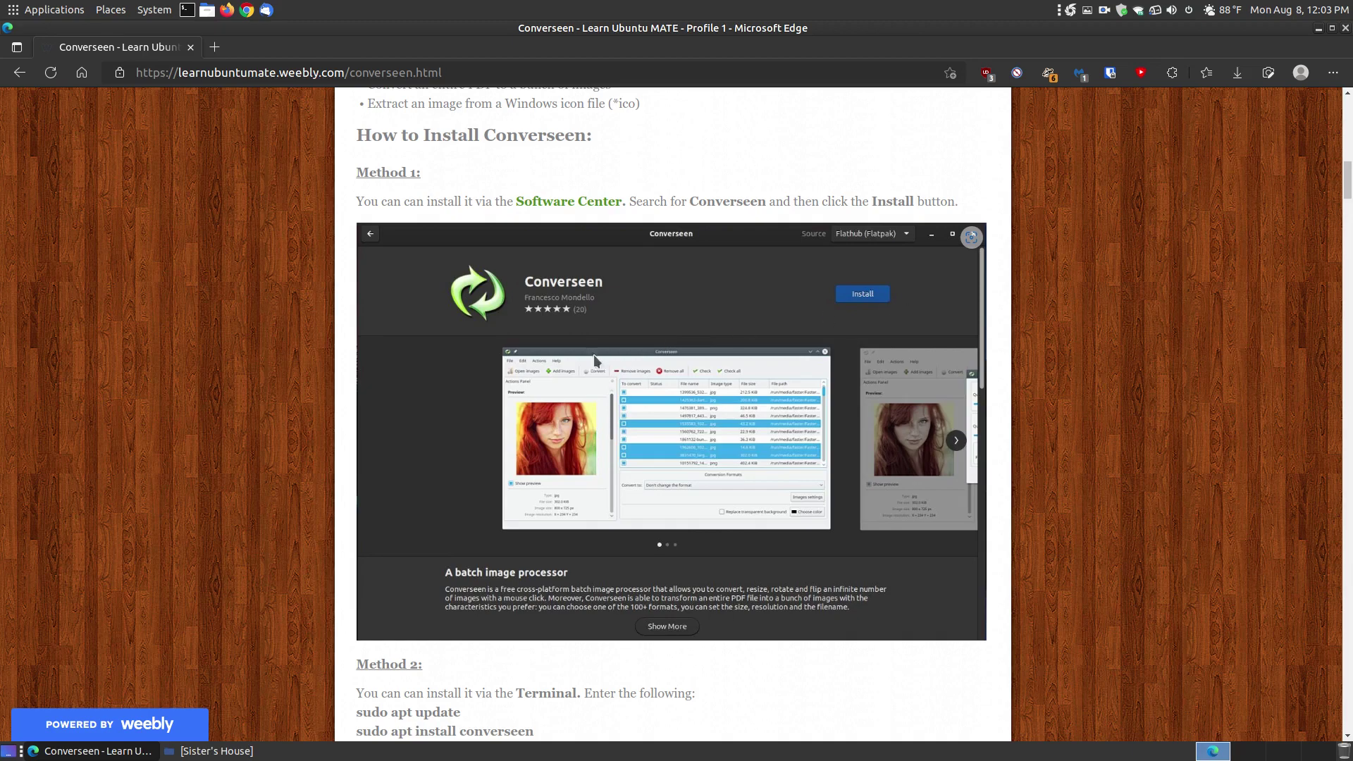
scroll(655, 399, "down", 5)
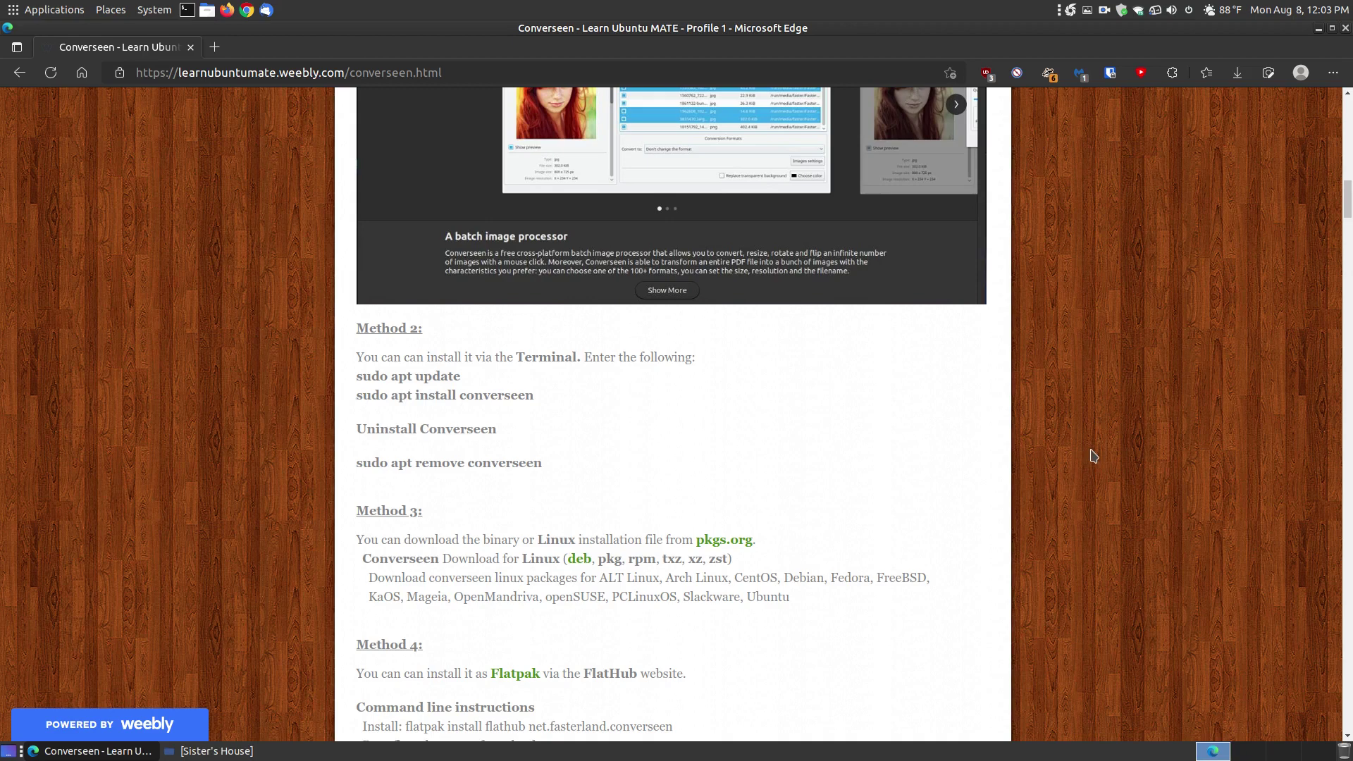
scroll(1092, 454, "down", 3)
scroll(1093, 455, "down", 1)
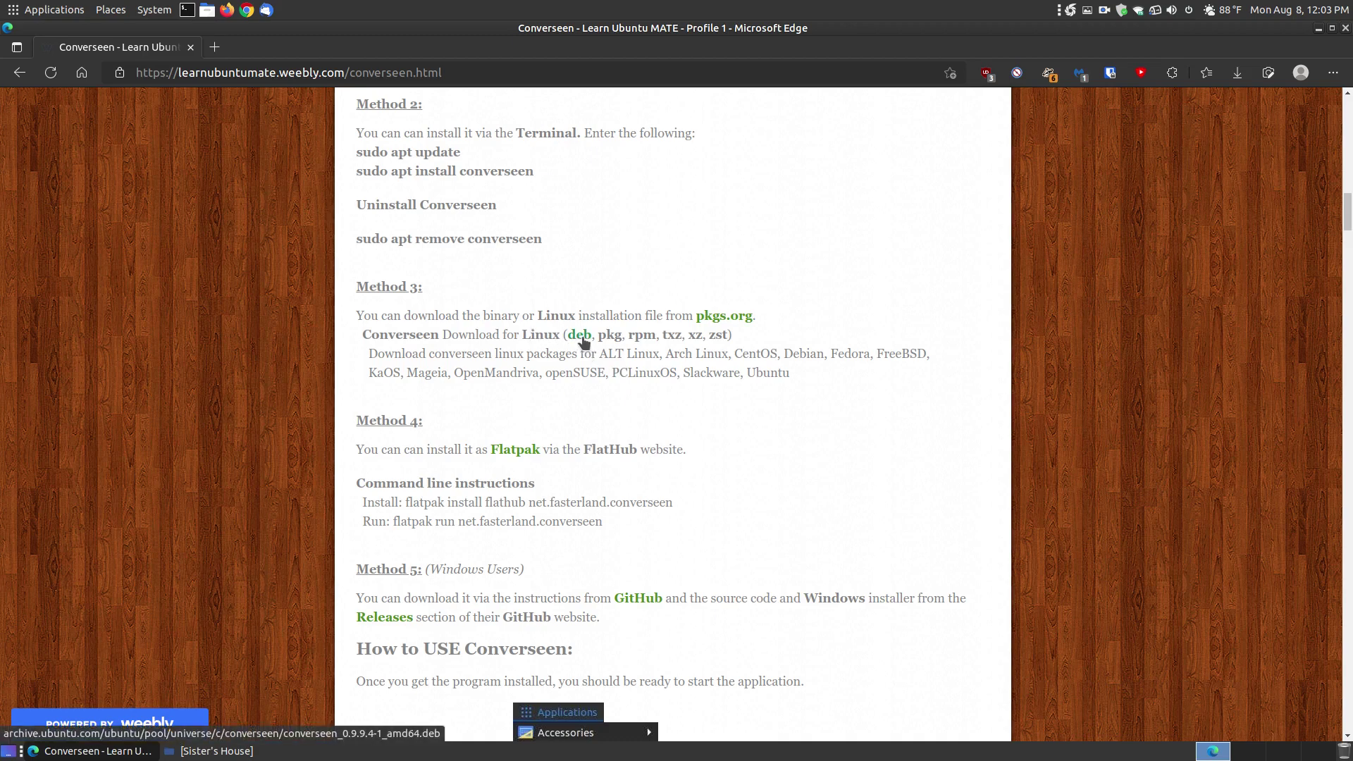
scroll(792, 452, "down", 2)
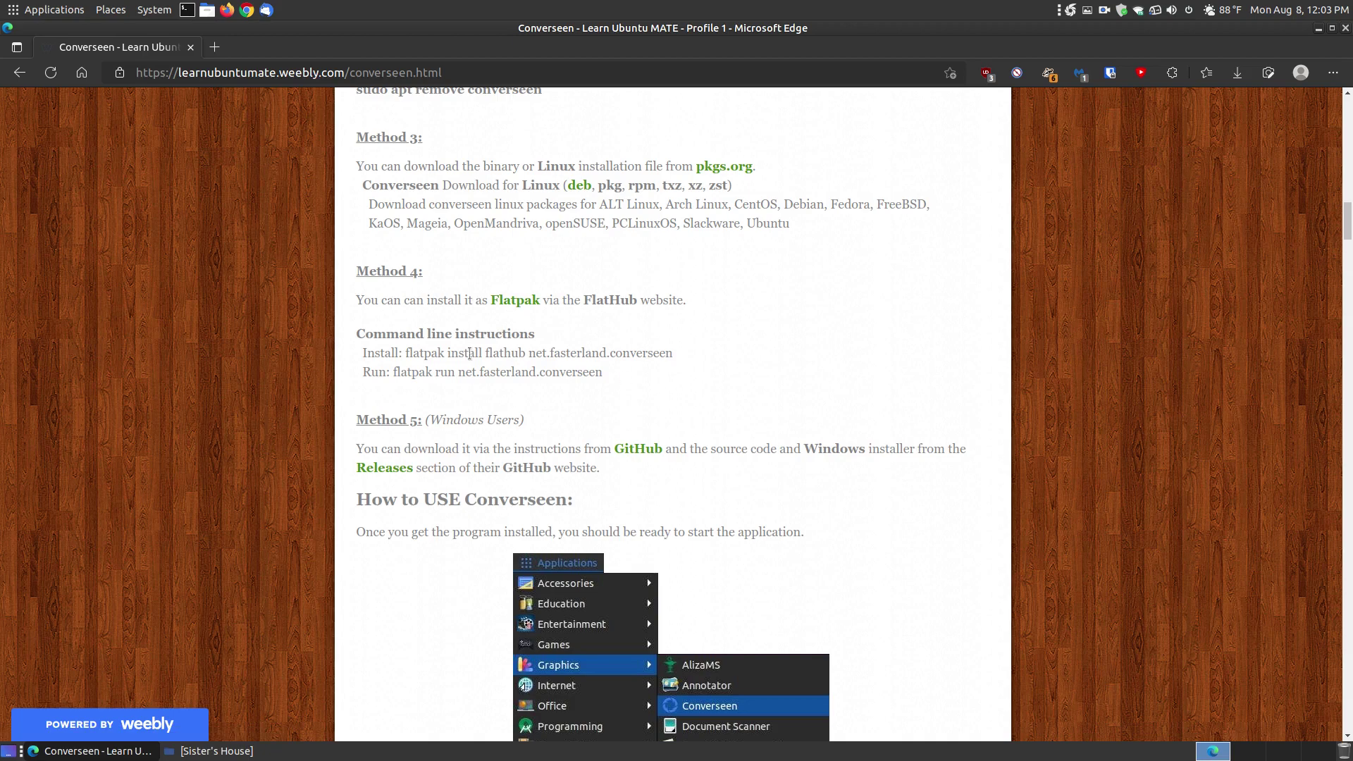
scroll(677, 370, "down", 3)
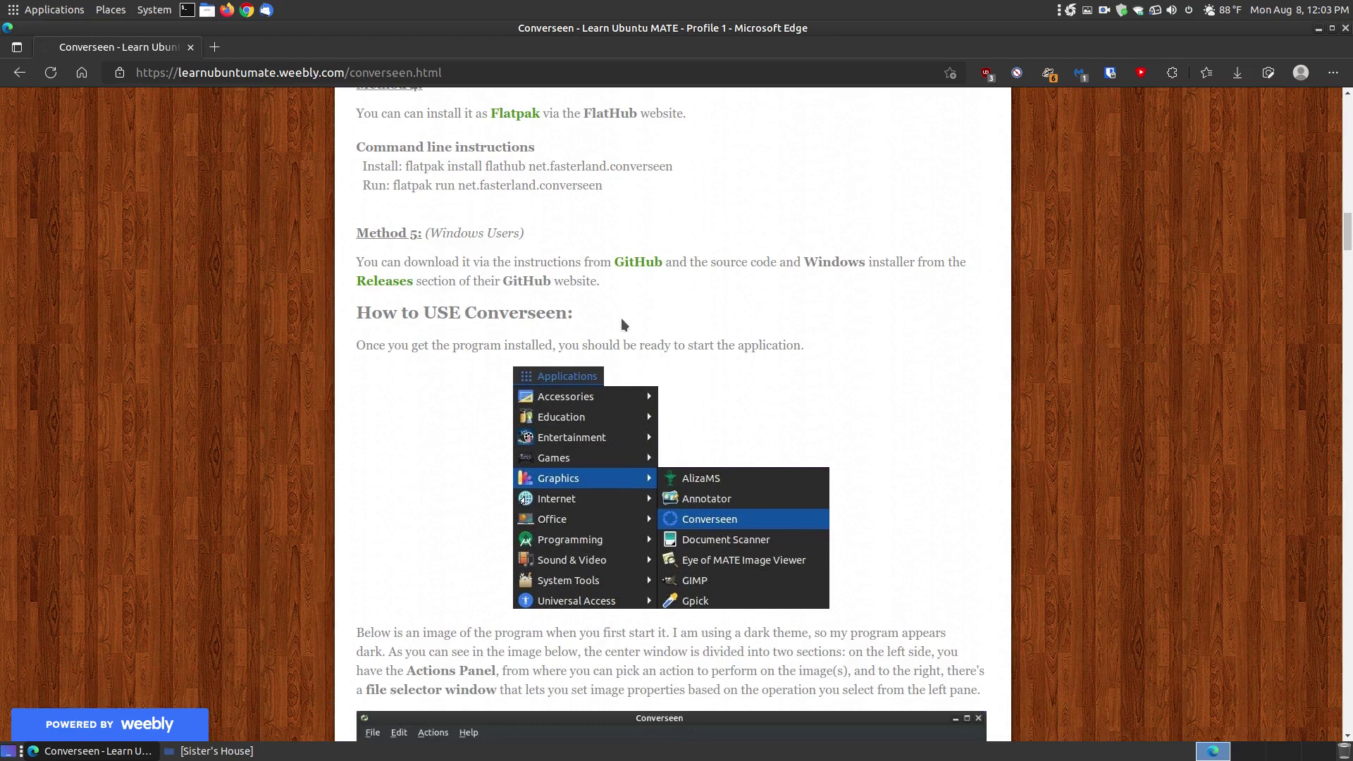
left_click(398, 283)
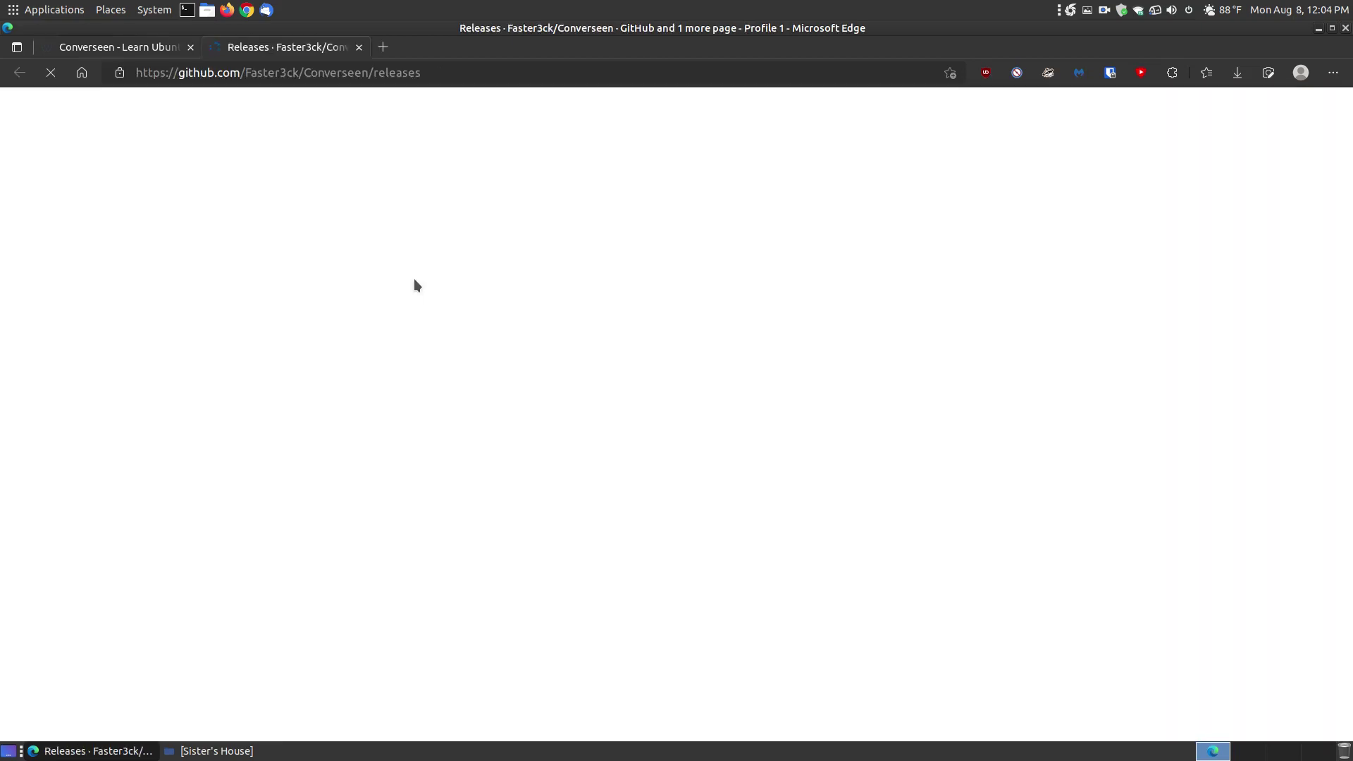
scroll(532, 340, "down", 2)
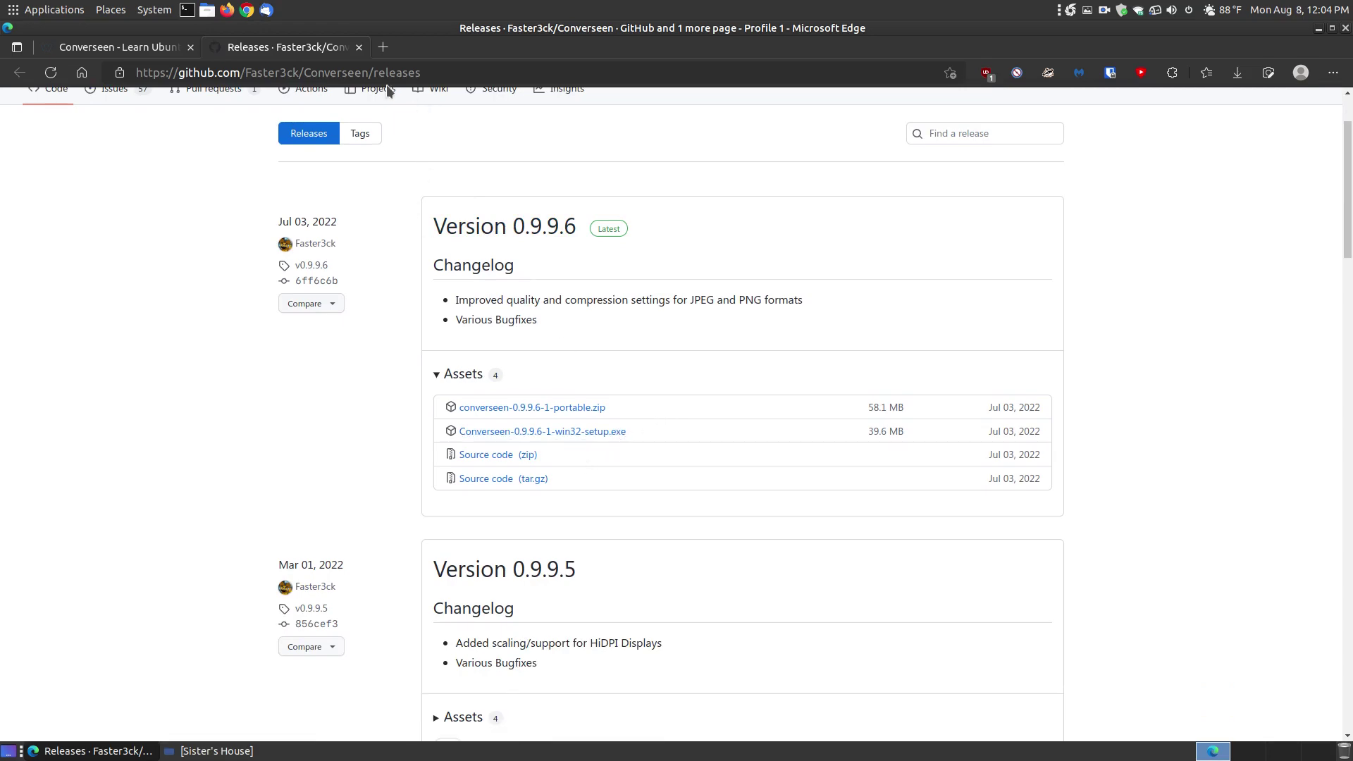
Close the GitHub releases tab and return to the Converseen tutorial
left_click(360, 48)
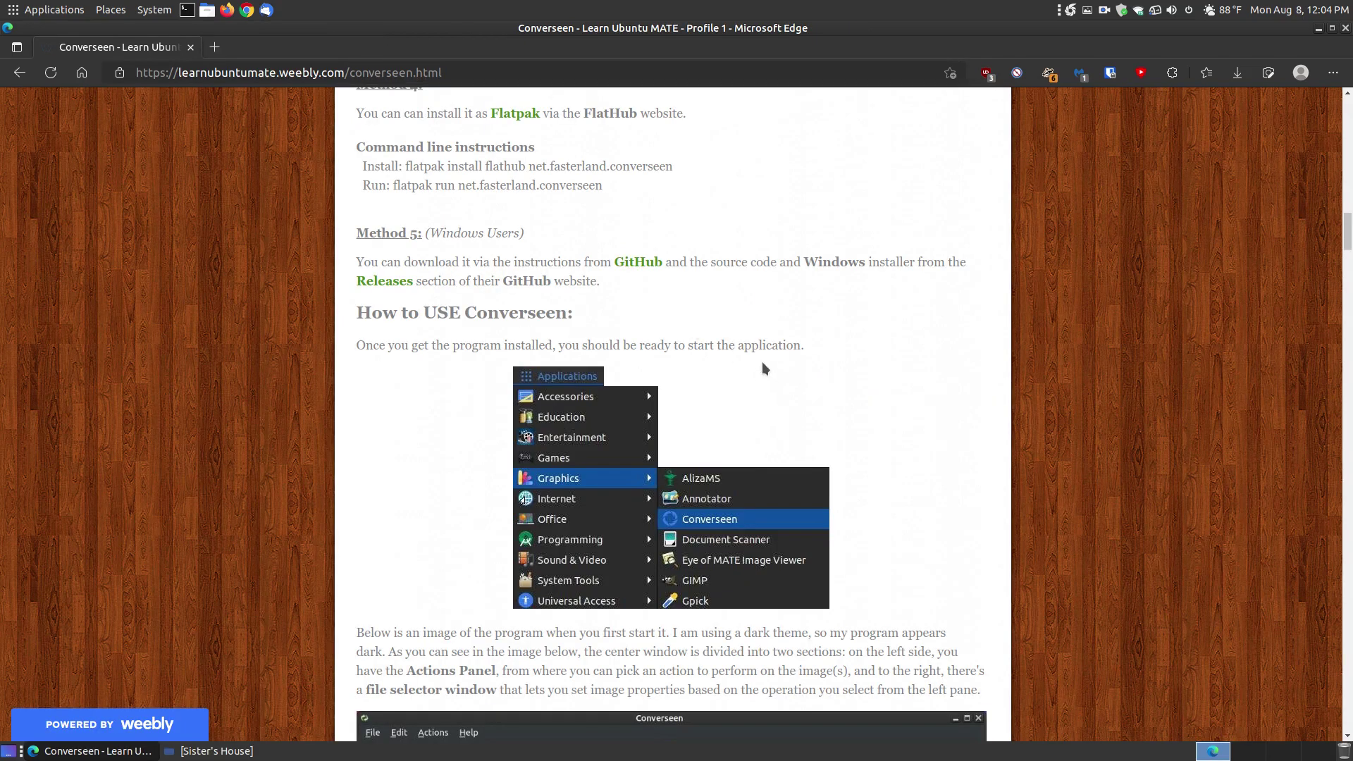
scroll(755, 413, "down", 3)
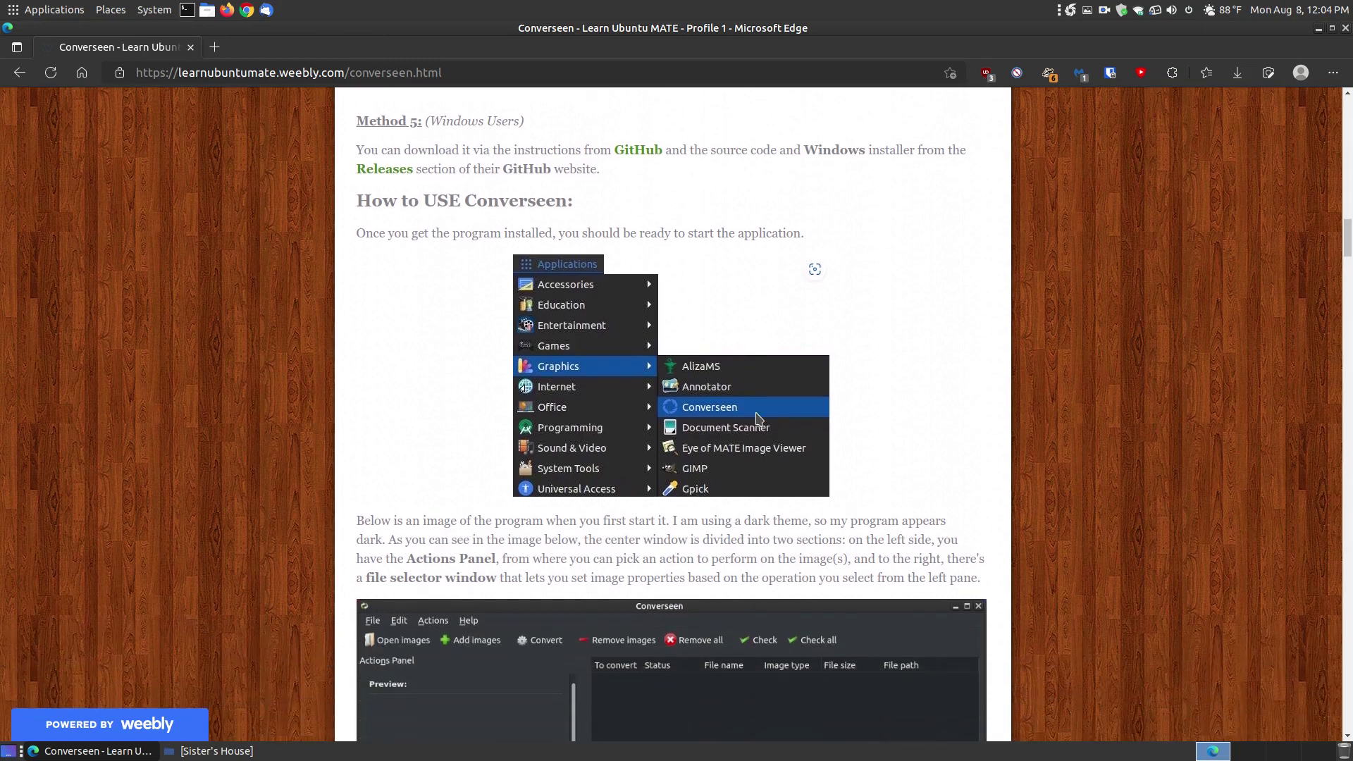
scroll(756, 418, "up", 5)
scroll(851, 446, "down", 5)
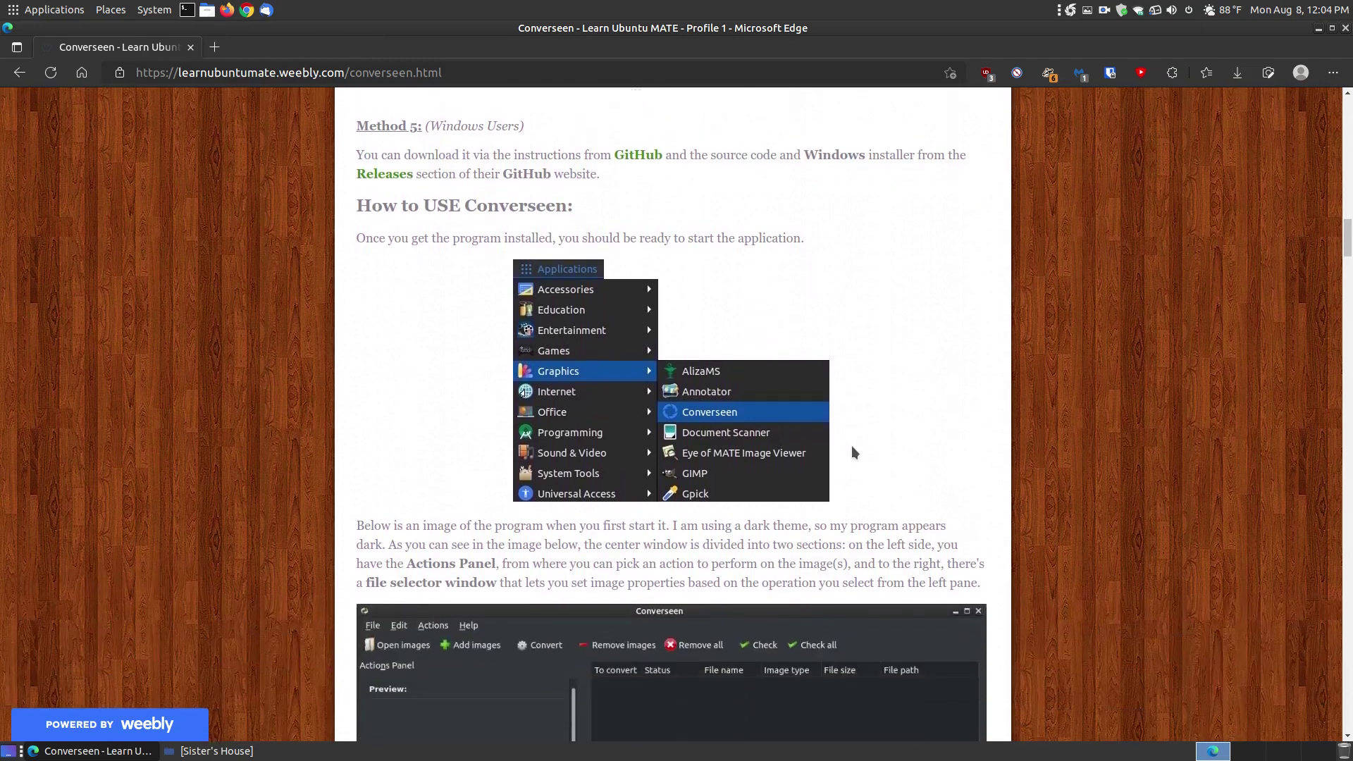
scroll(851, 448, "down", 2)
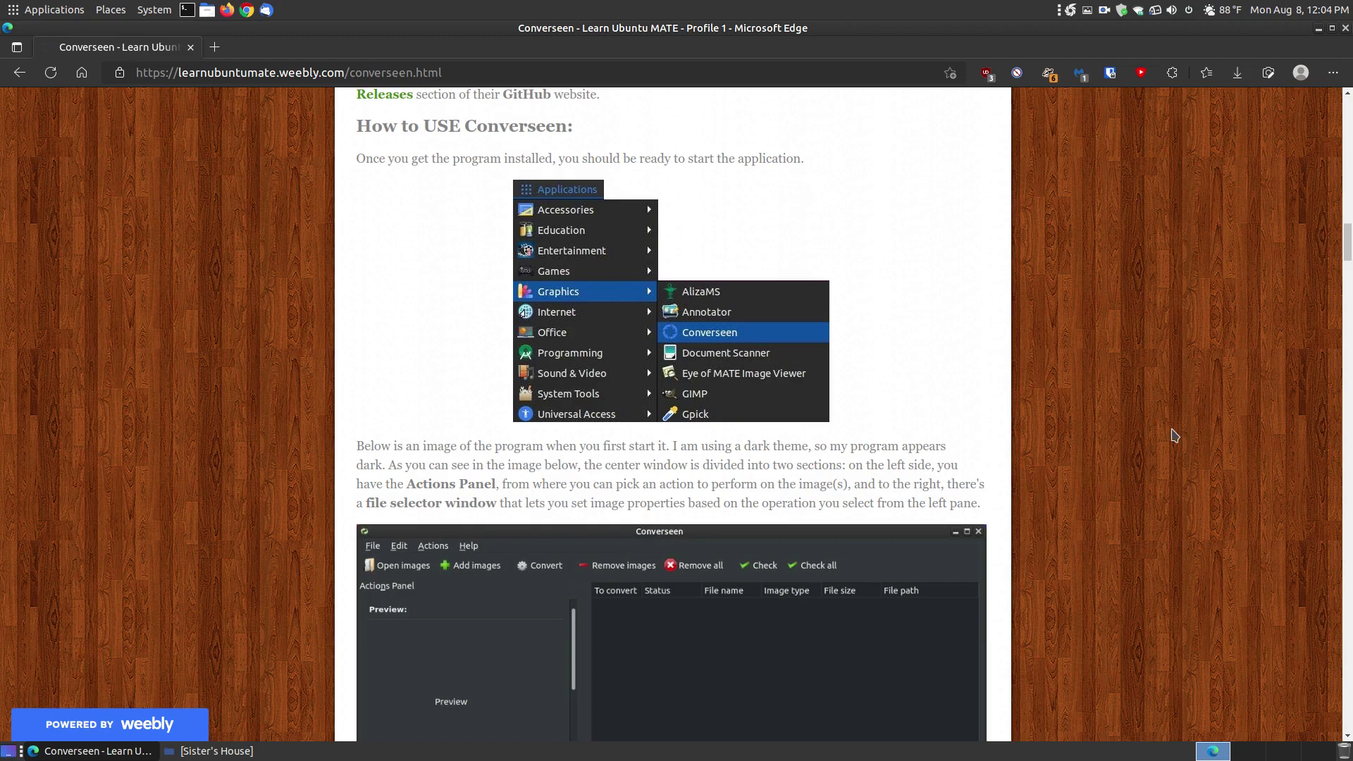
Scroll past the menu slideshow to the Open Image dialog and loaded-images screenshot
scroll(1173, 435, "down", 5)
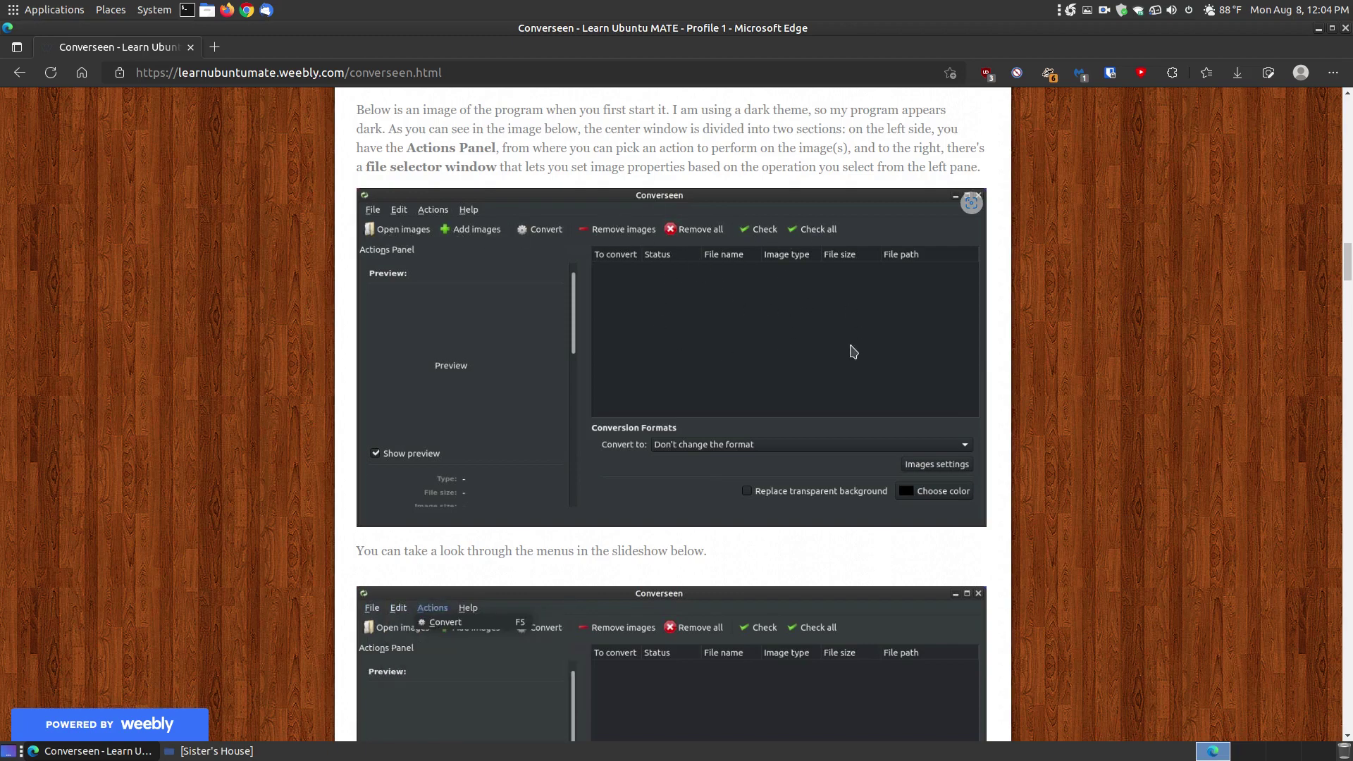
scroll(853, 351, "down", 4)
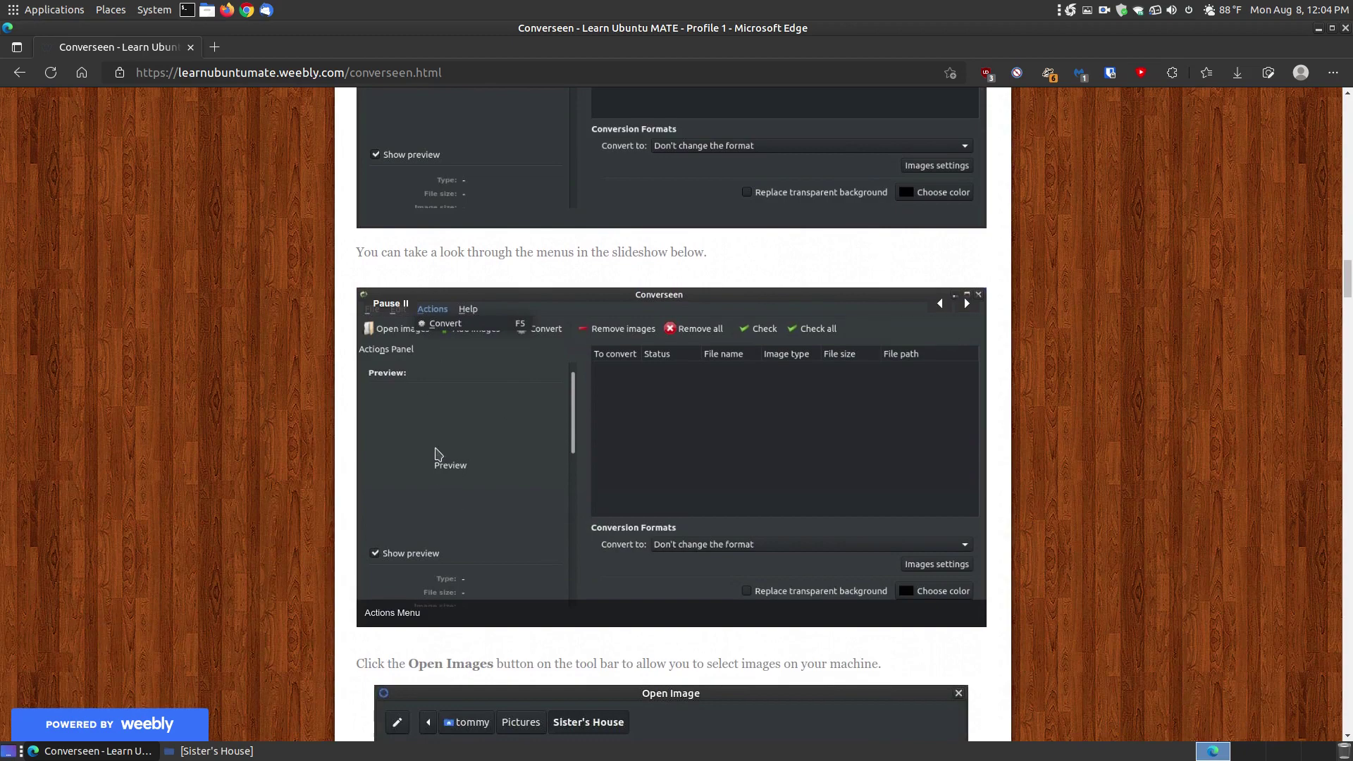
scroll(546, 474, "down", 5)
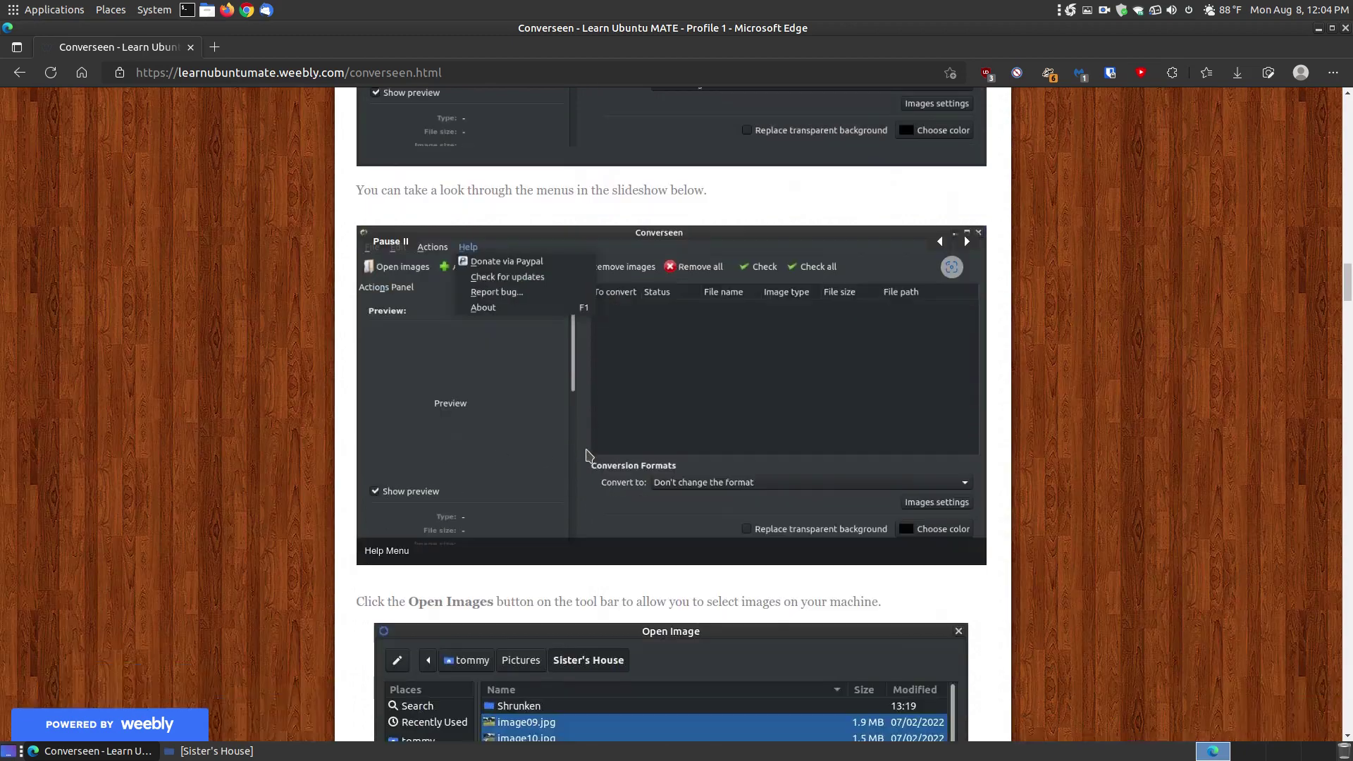
scroll(699, 325, "up", 4)
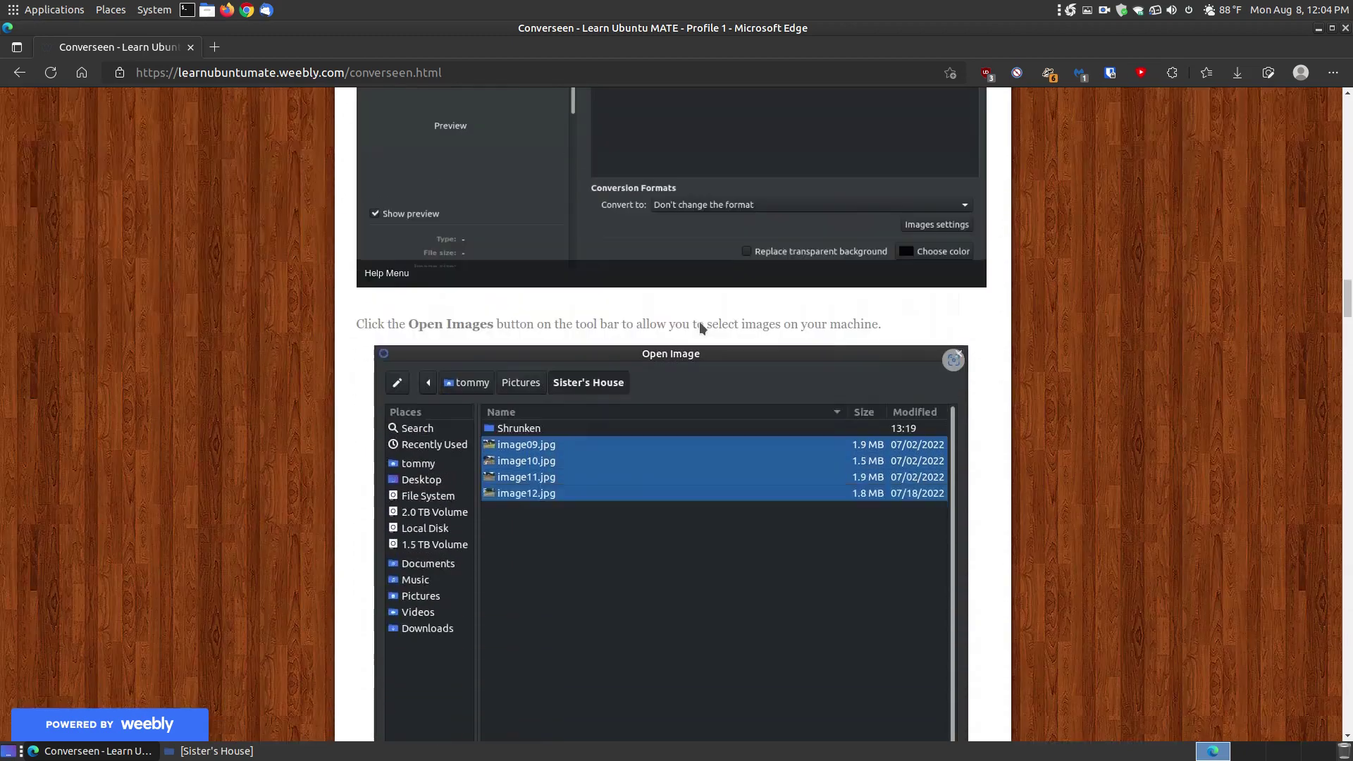
scroll(687, 513, "down", 3)
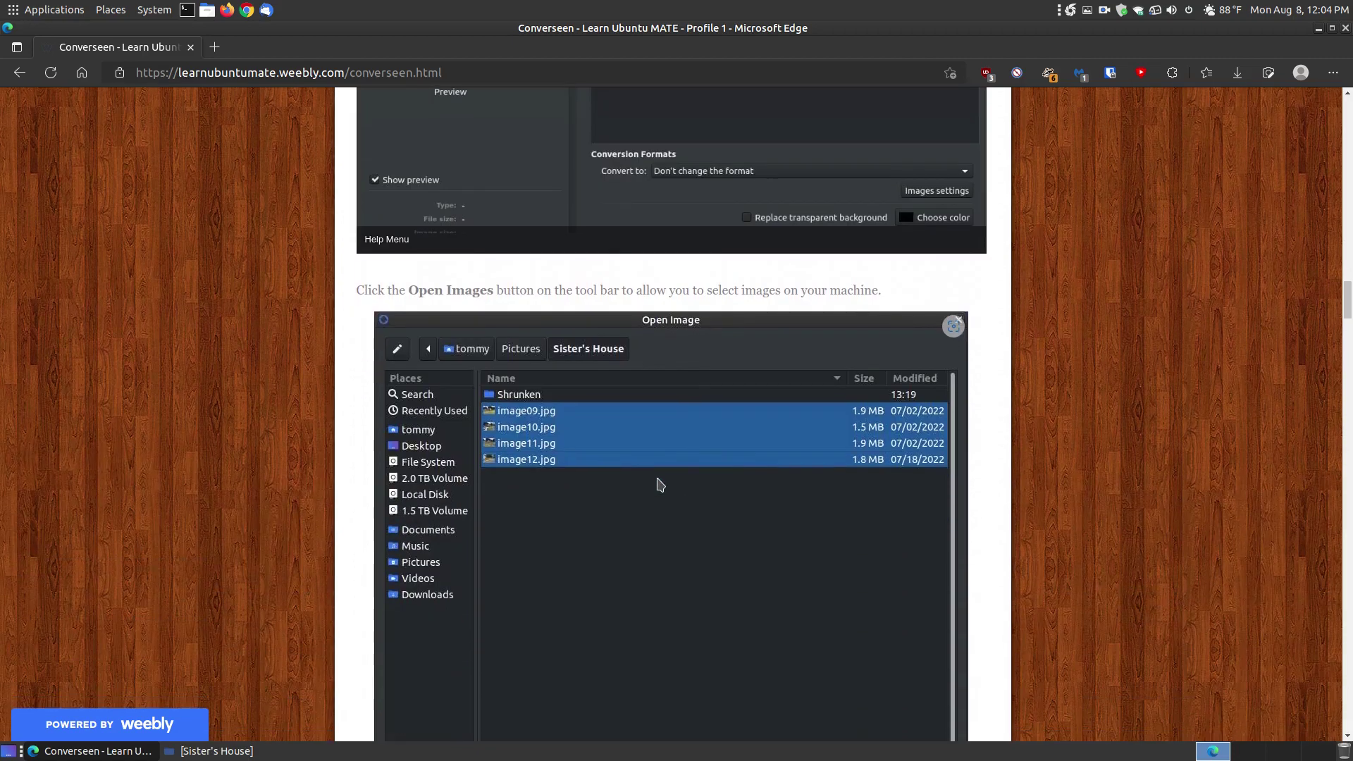
scroll(584, 496, "down", 5)
scroll(583, 496, "down", 2)
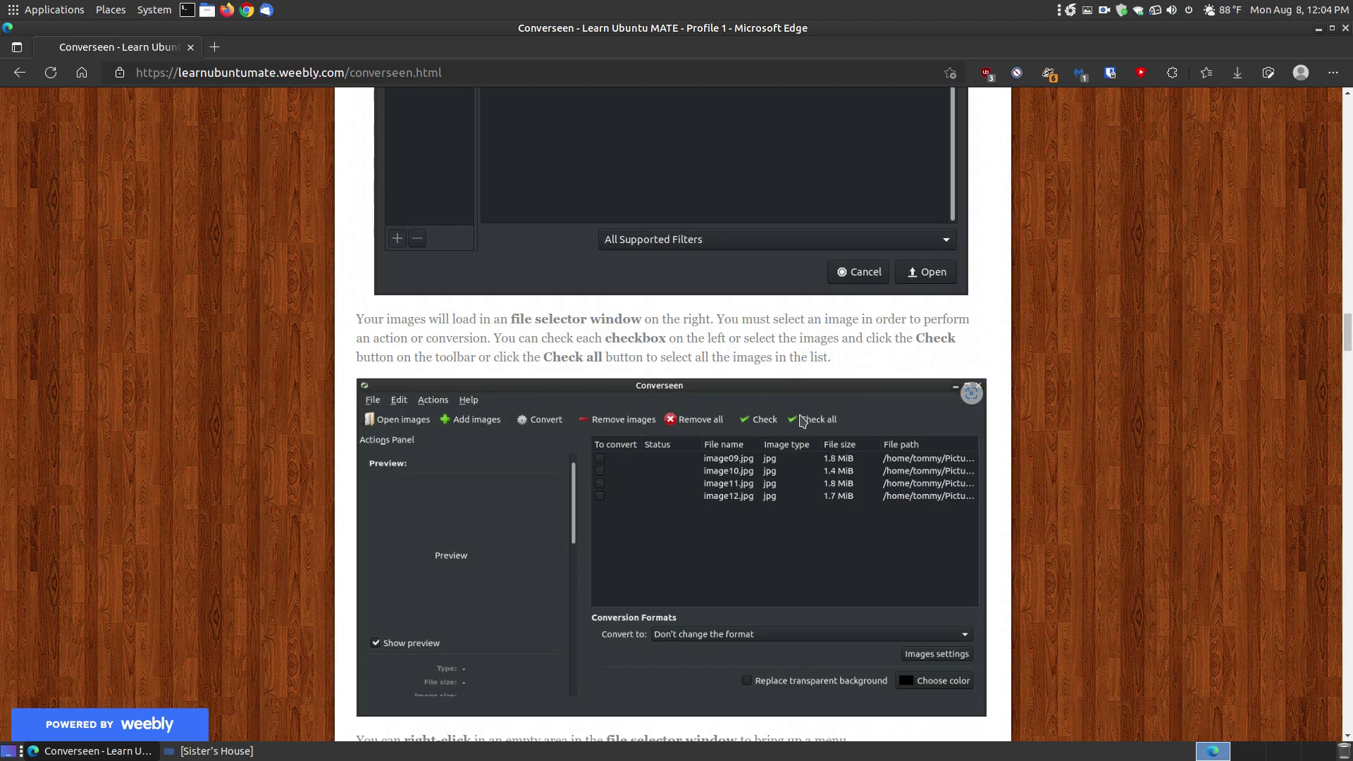
Scroll past the format list and Image settings screenshots to the Select Color section
scroll(759, 546, "down", 6)
scroll(759, 543, "down", 1)
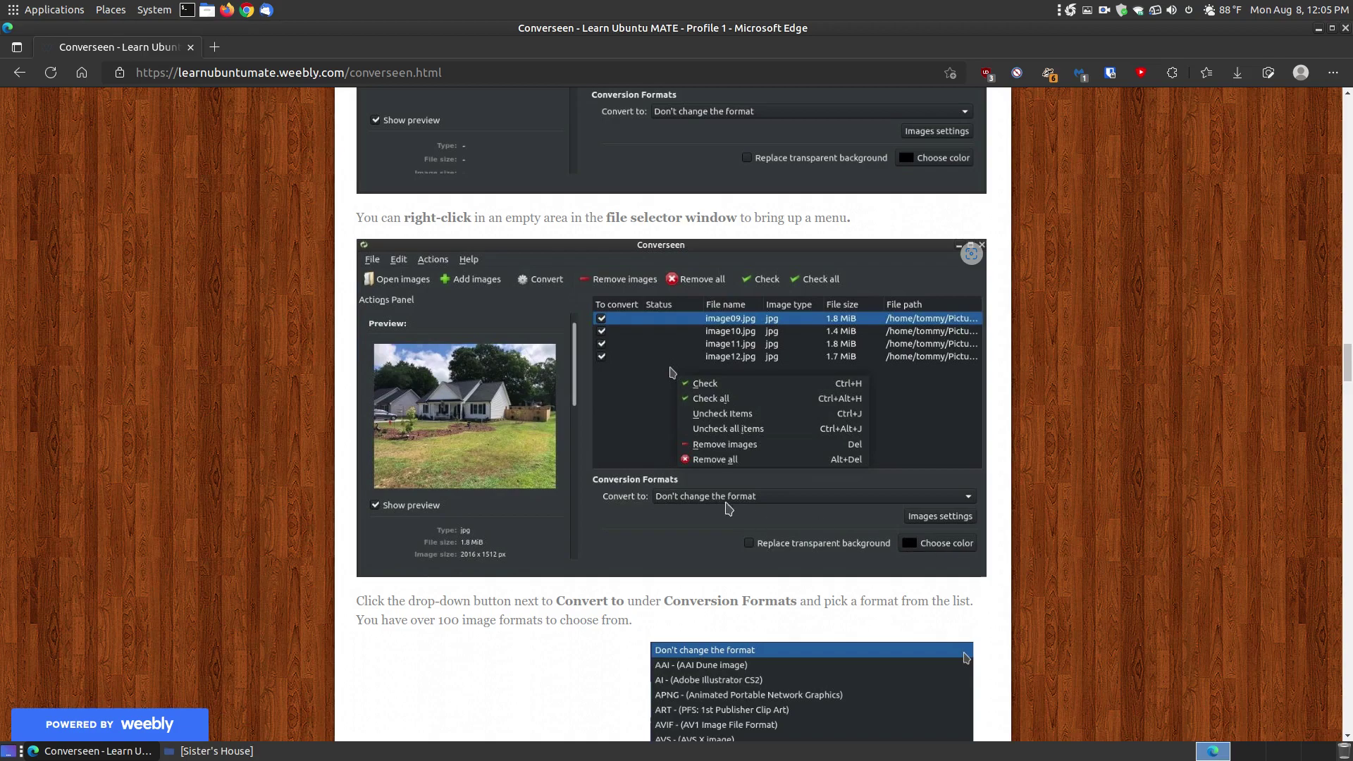
scroll(764, 493, "down", 9)
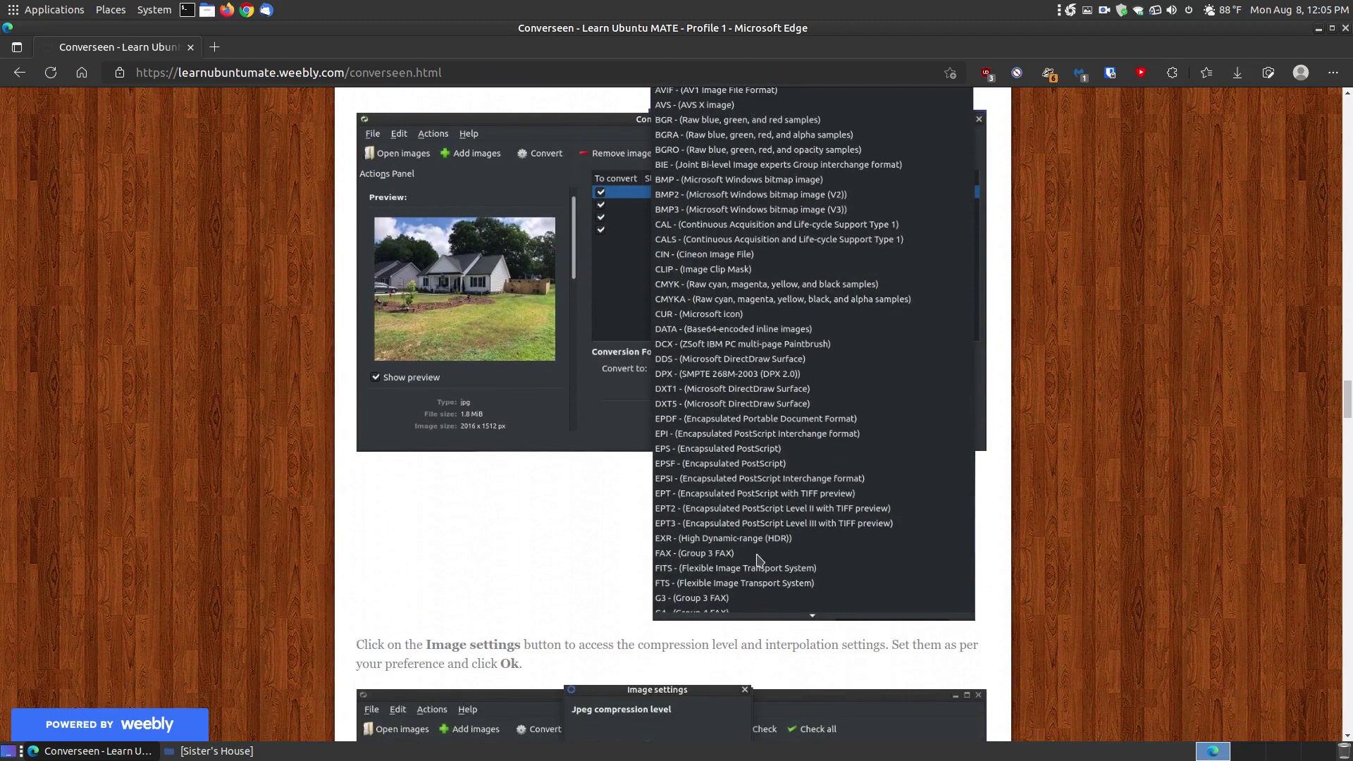
scroll(530, 487, "down", 6)
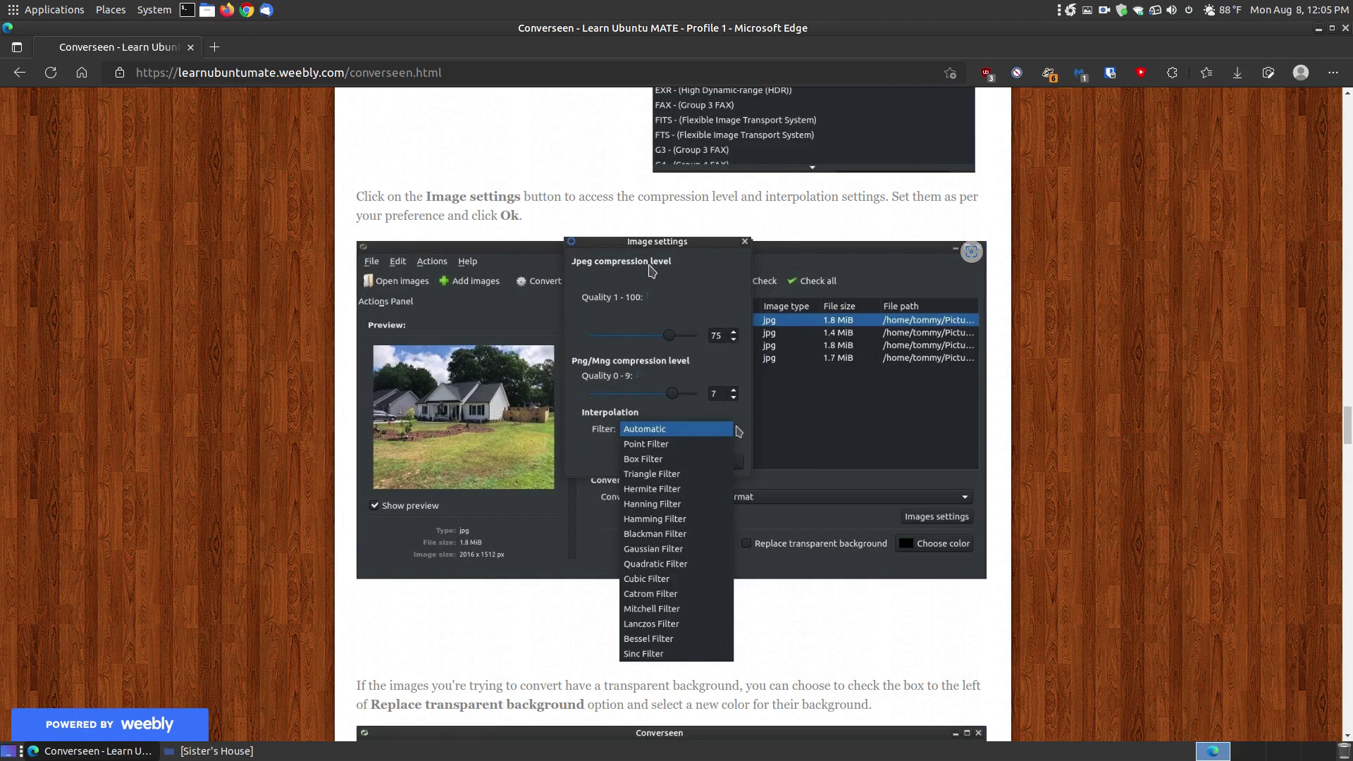
scroll(782, 413, "down", 7)
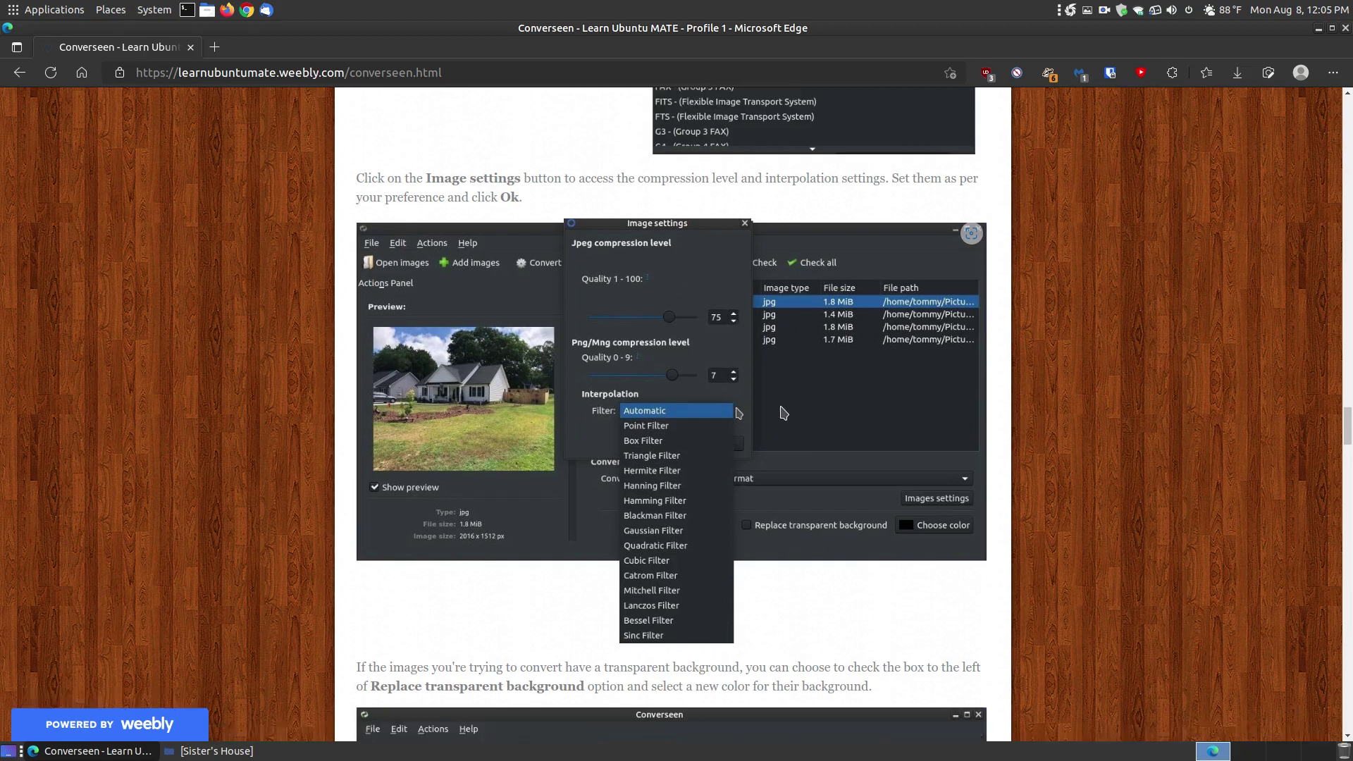
scroll(778, 395, "down", 3)
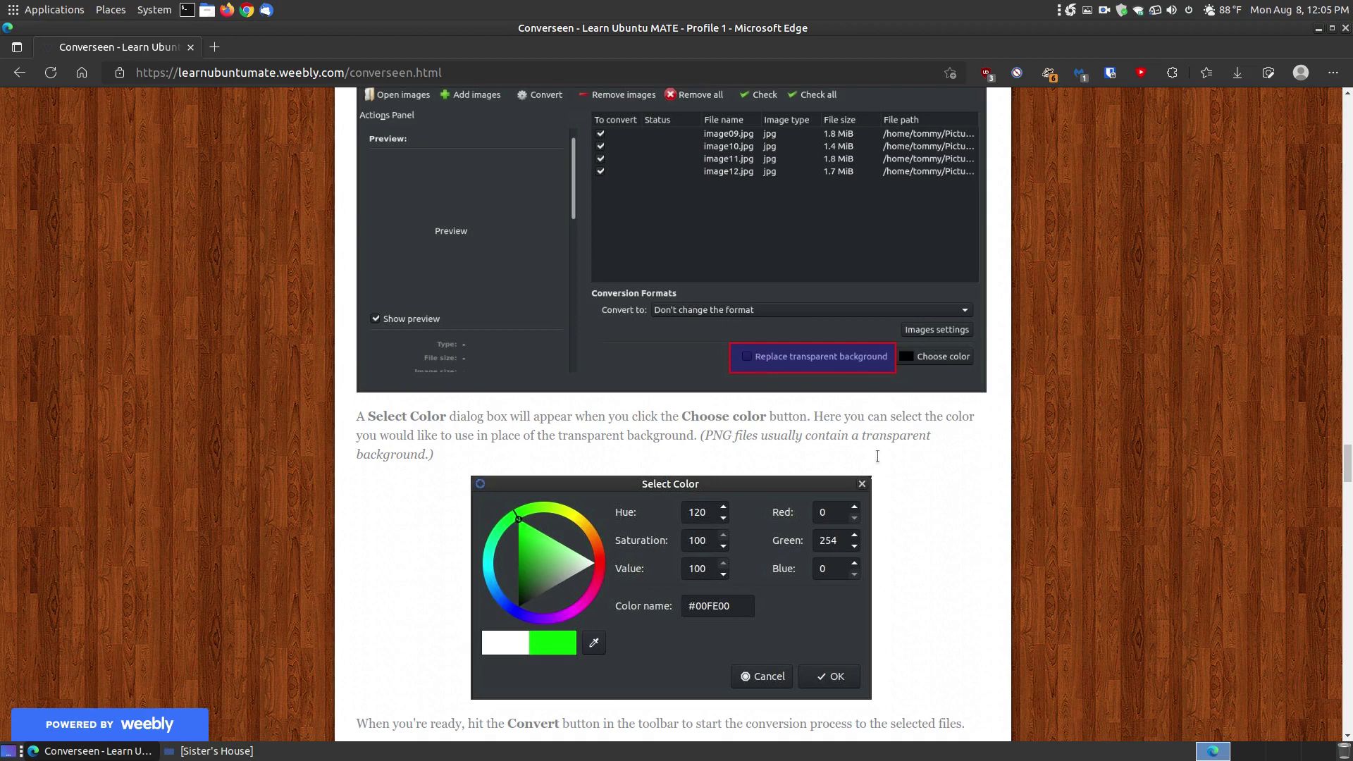
Scroll past the Convert and Status screenshots to the Original/Converted comparison image
scroll(895, 459, "down", 5)
scroll(983, 319, "up", 3)
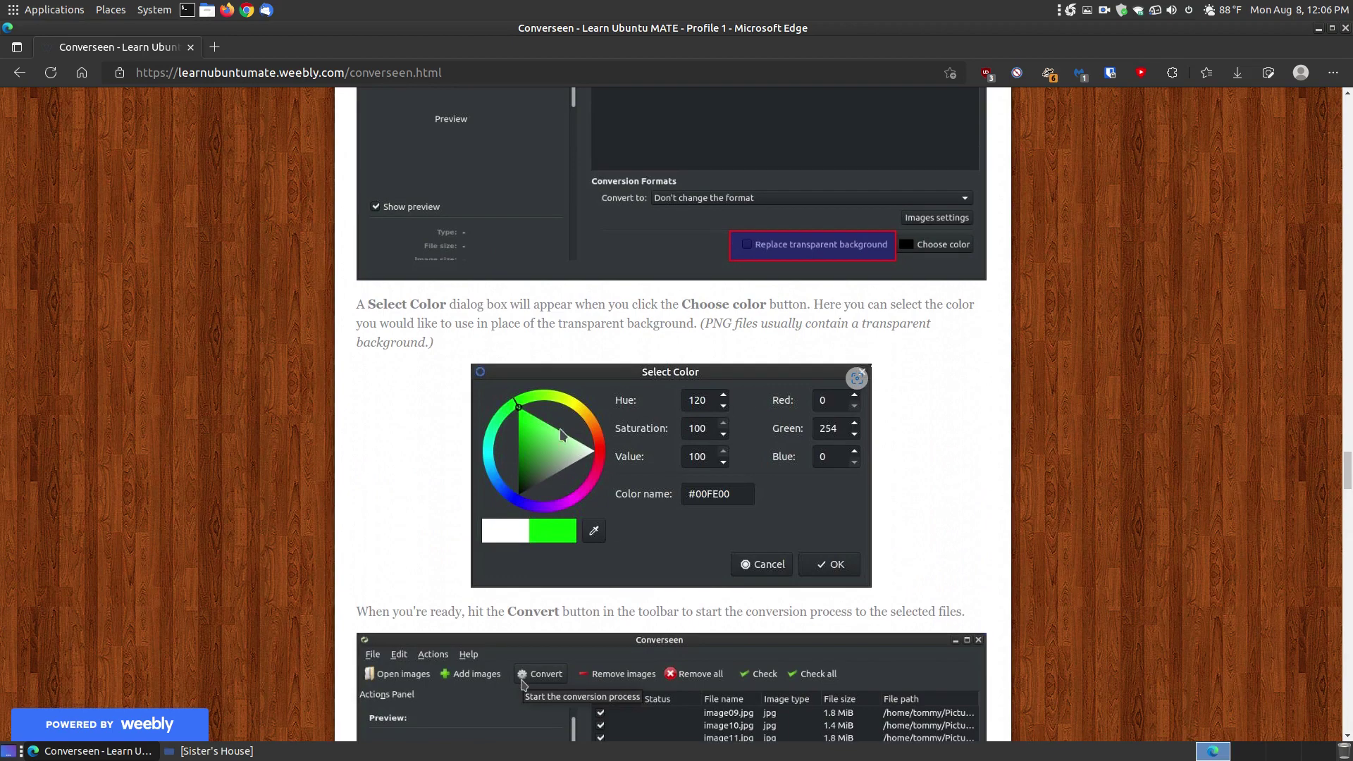
scroll(635, 472, "down", 7)
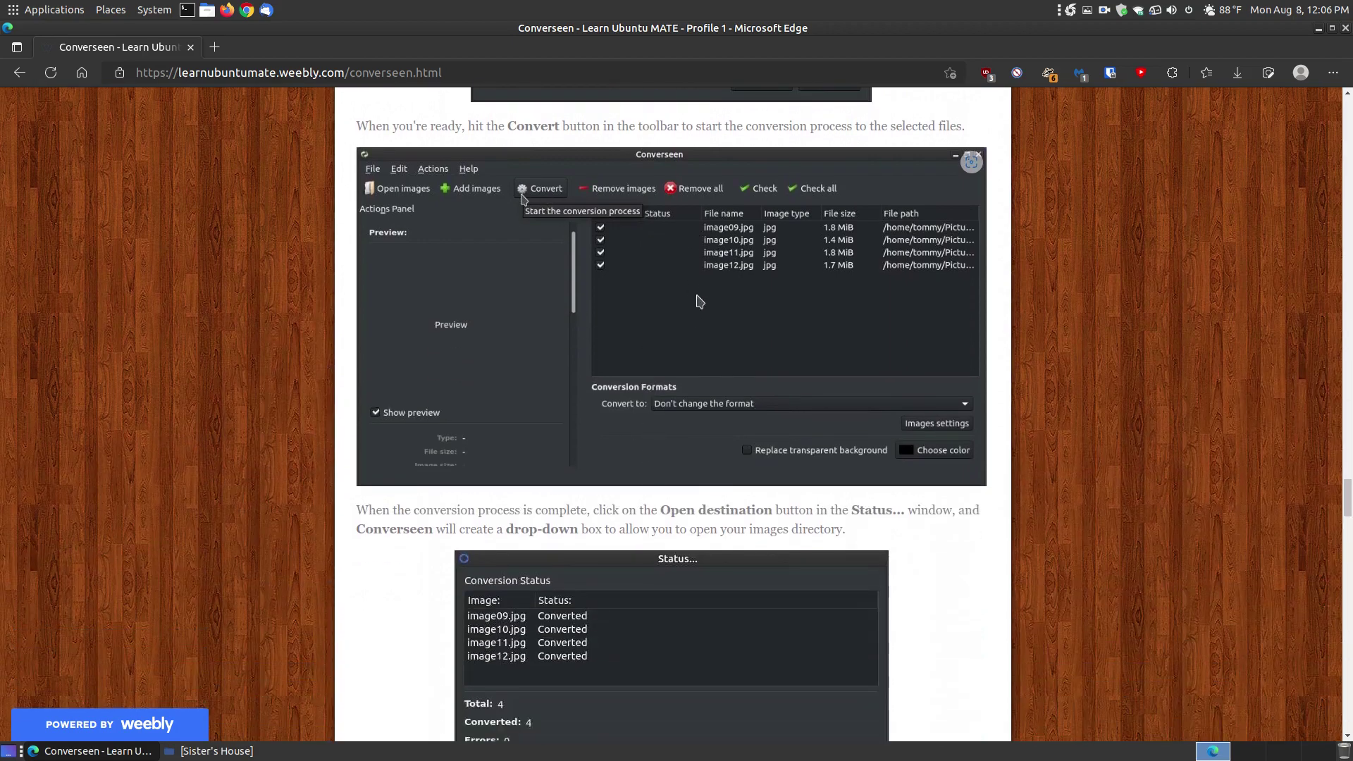
scroll(821, 340, "down", 4)
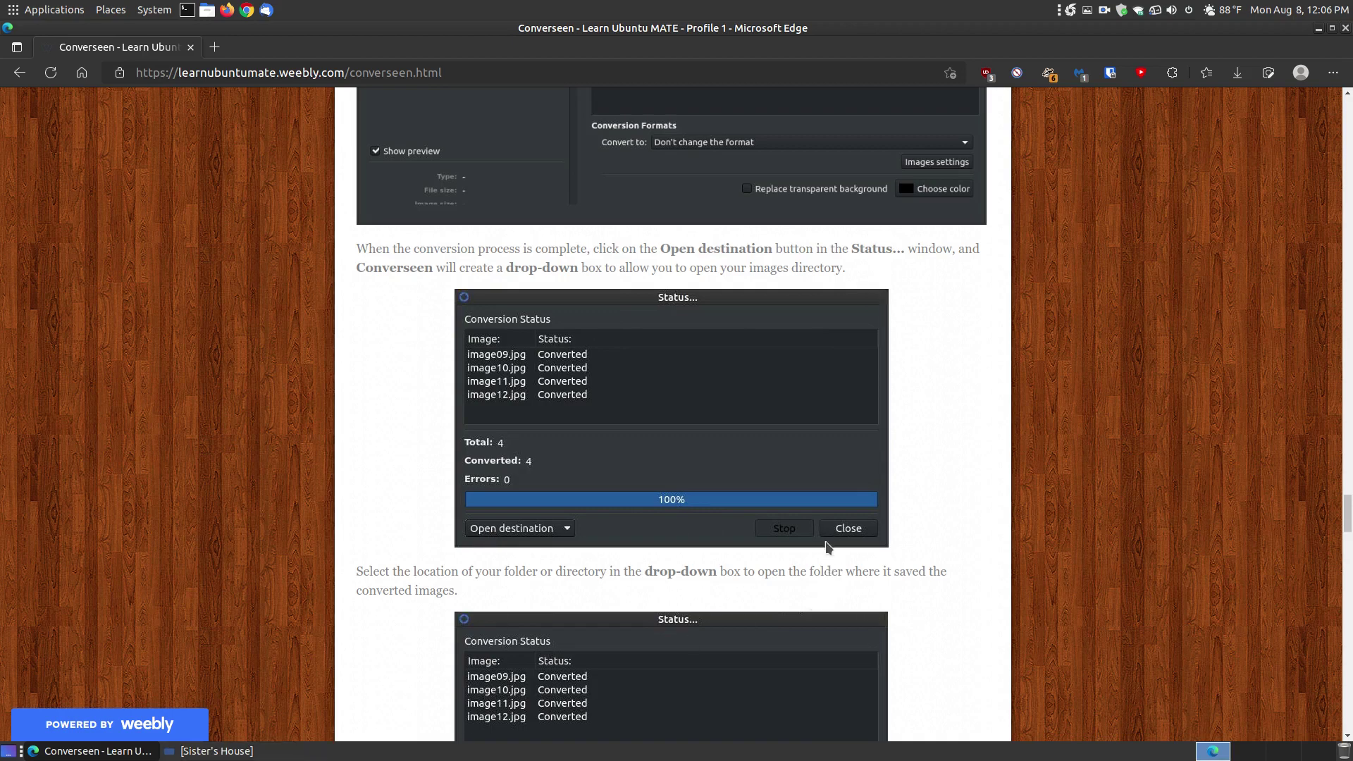
scroll(828, 548, "down", 8)
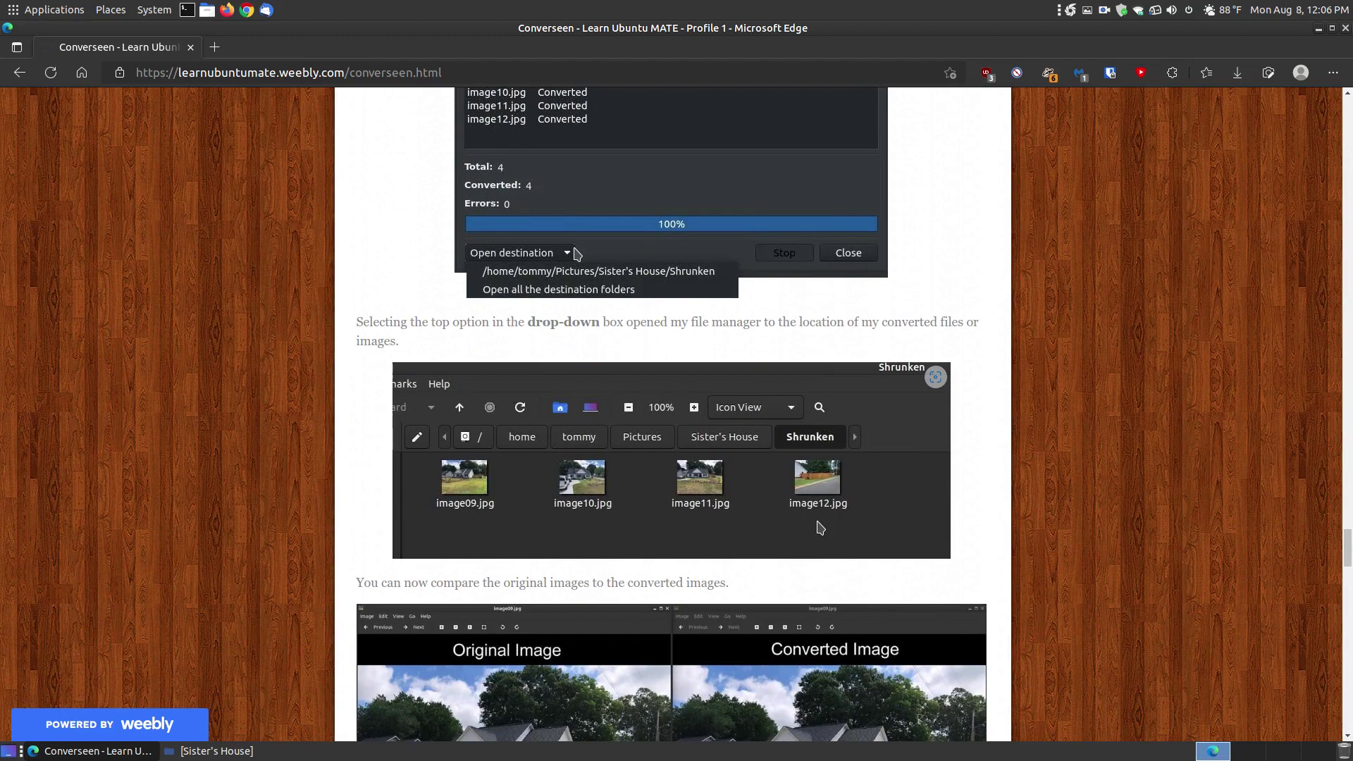
scroll(819, 527, "down", 5)
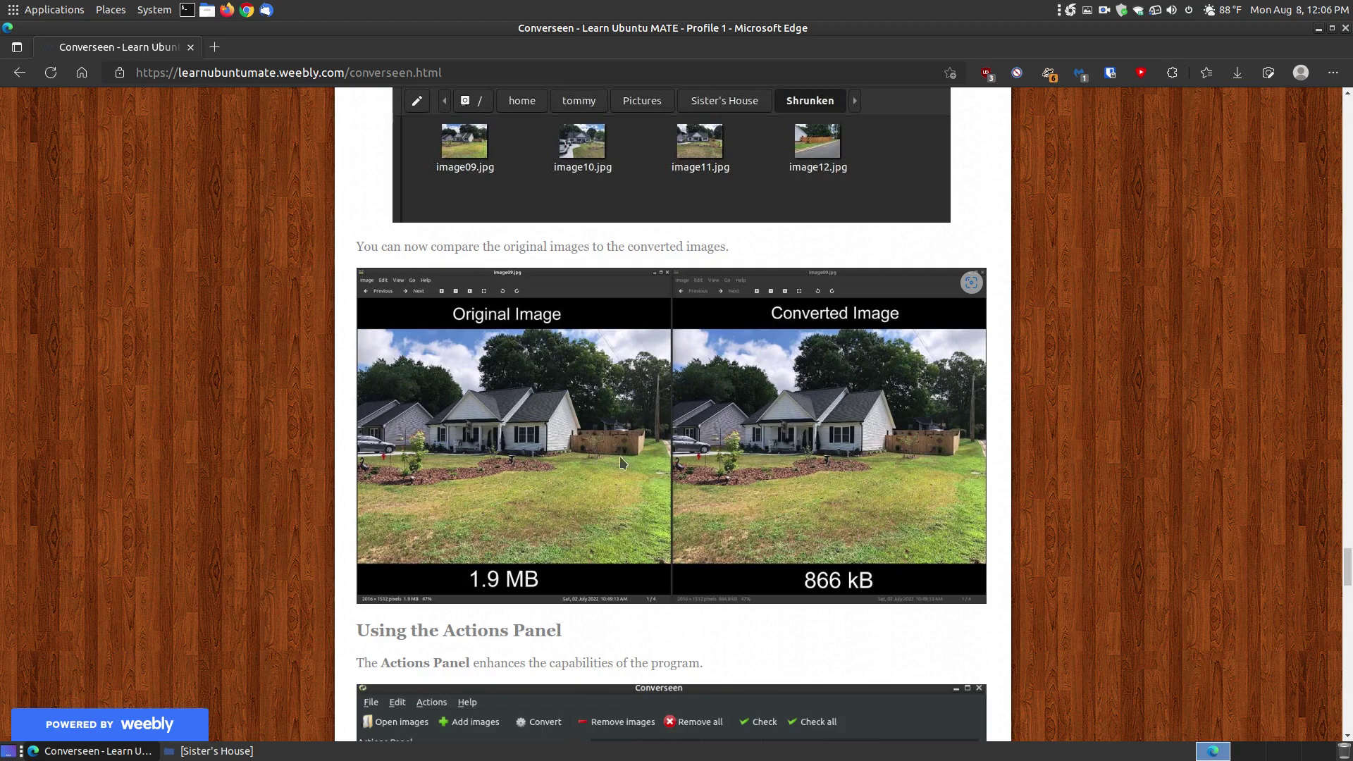
Read the Converseen tutorial through to the end of the page
scroll(755, 472, "down", 4)
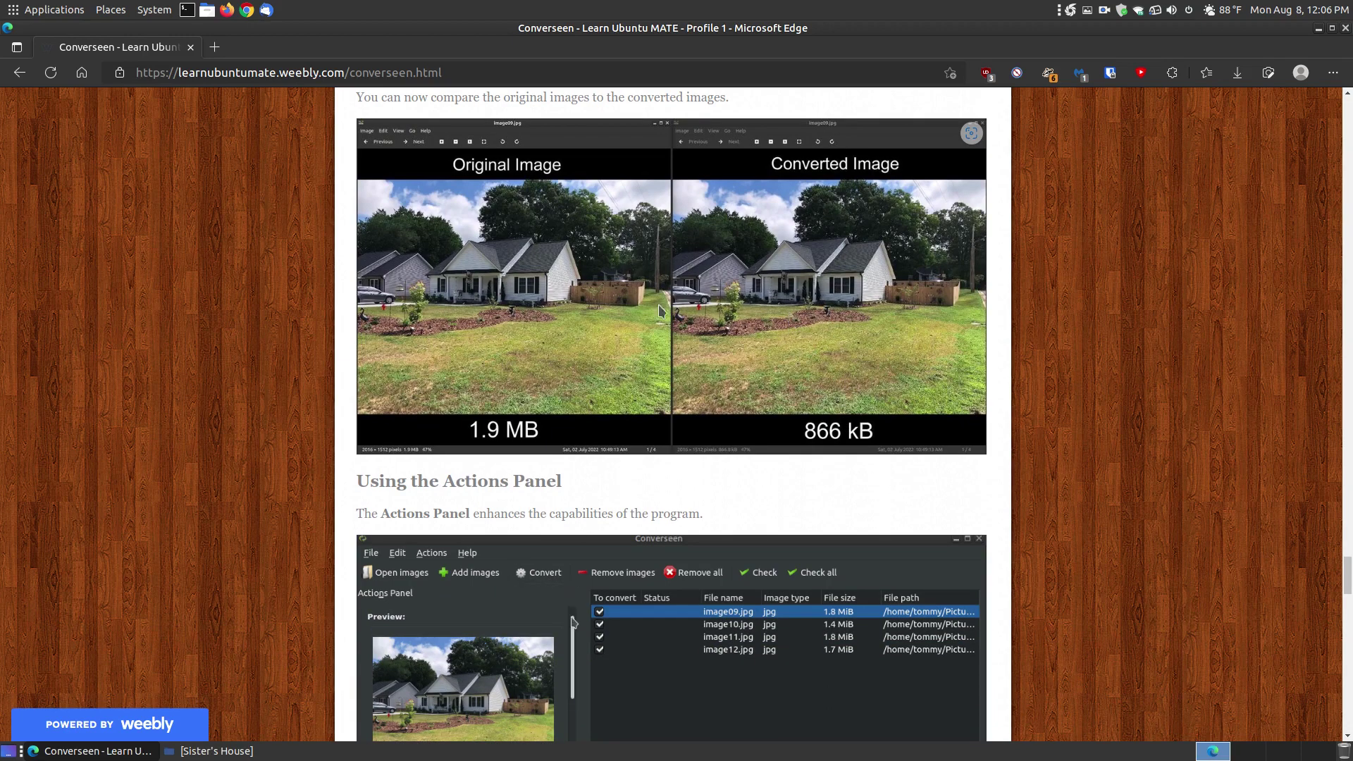
scroll(1223, 387, "down", 5)
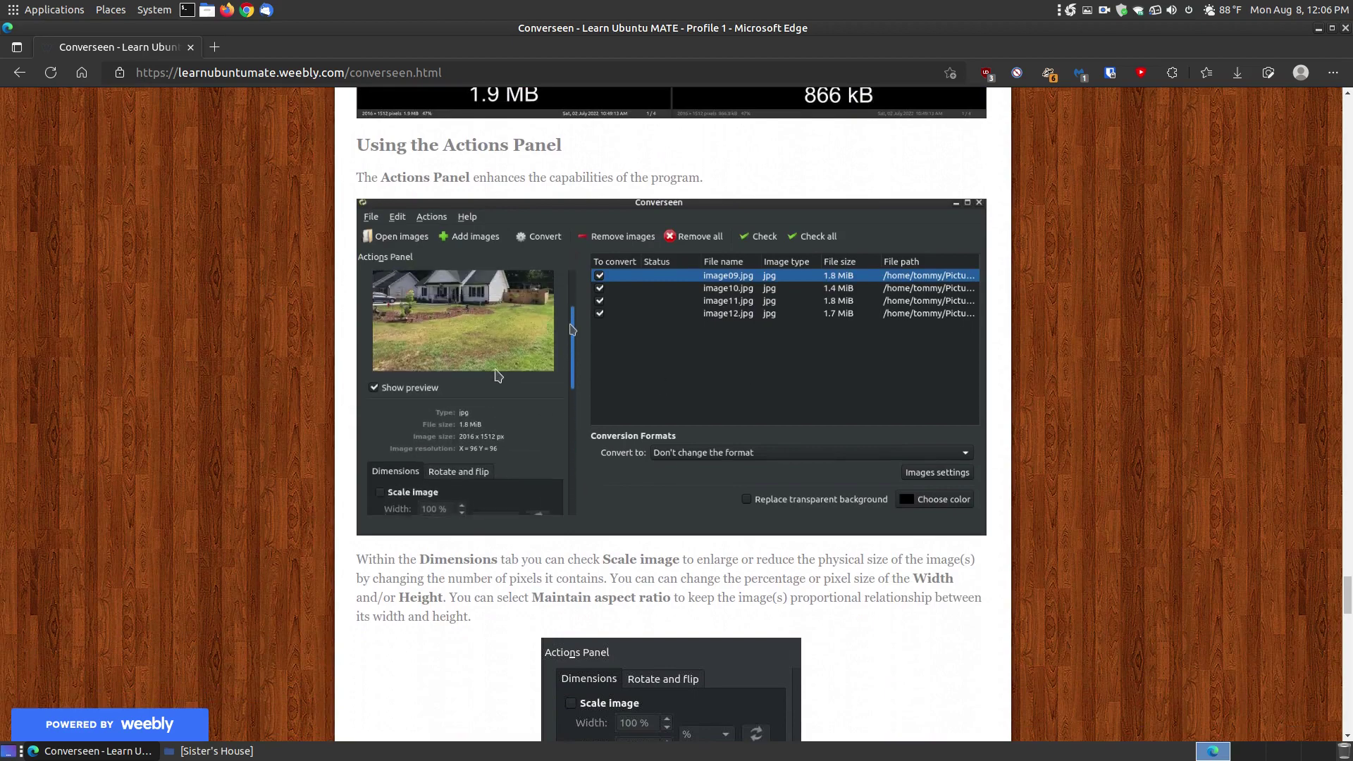
scroll(465, 412, "down", 5)
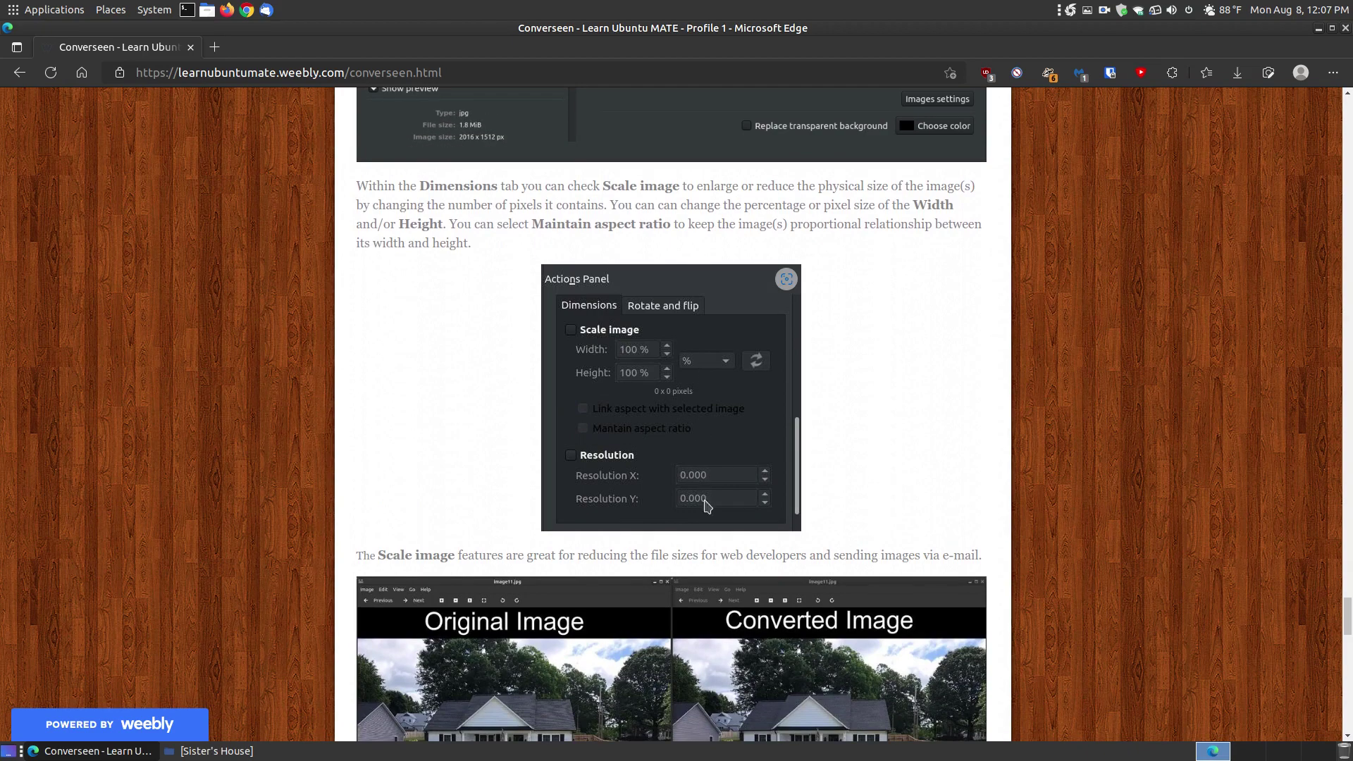
scroll(749, 497, "down", 5)
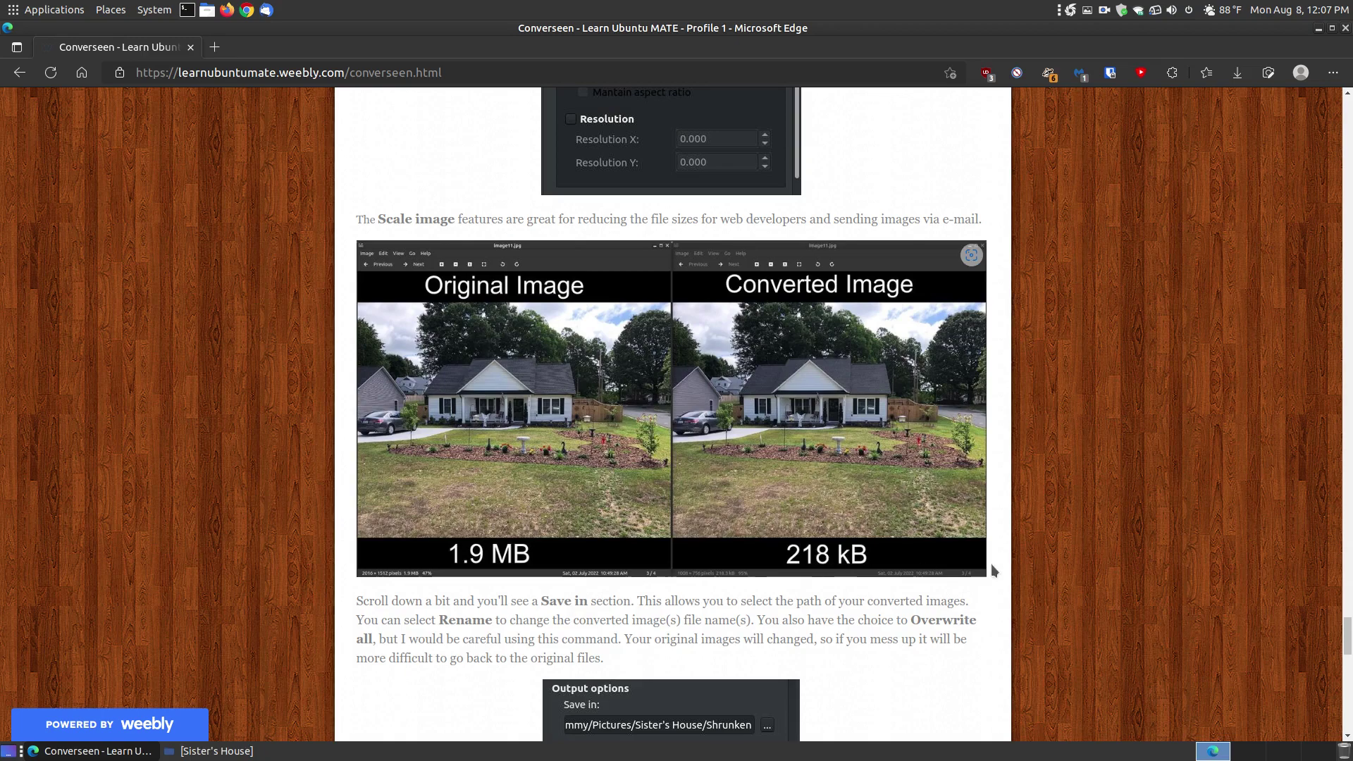
scroll(1004, 560, "down", 5)
scroll(1004, 560, "down", 9)
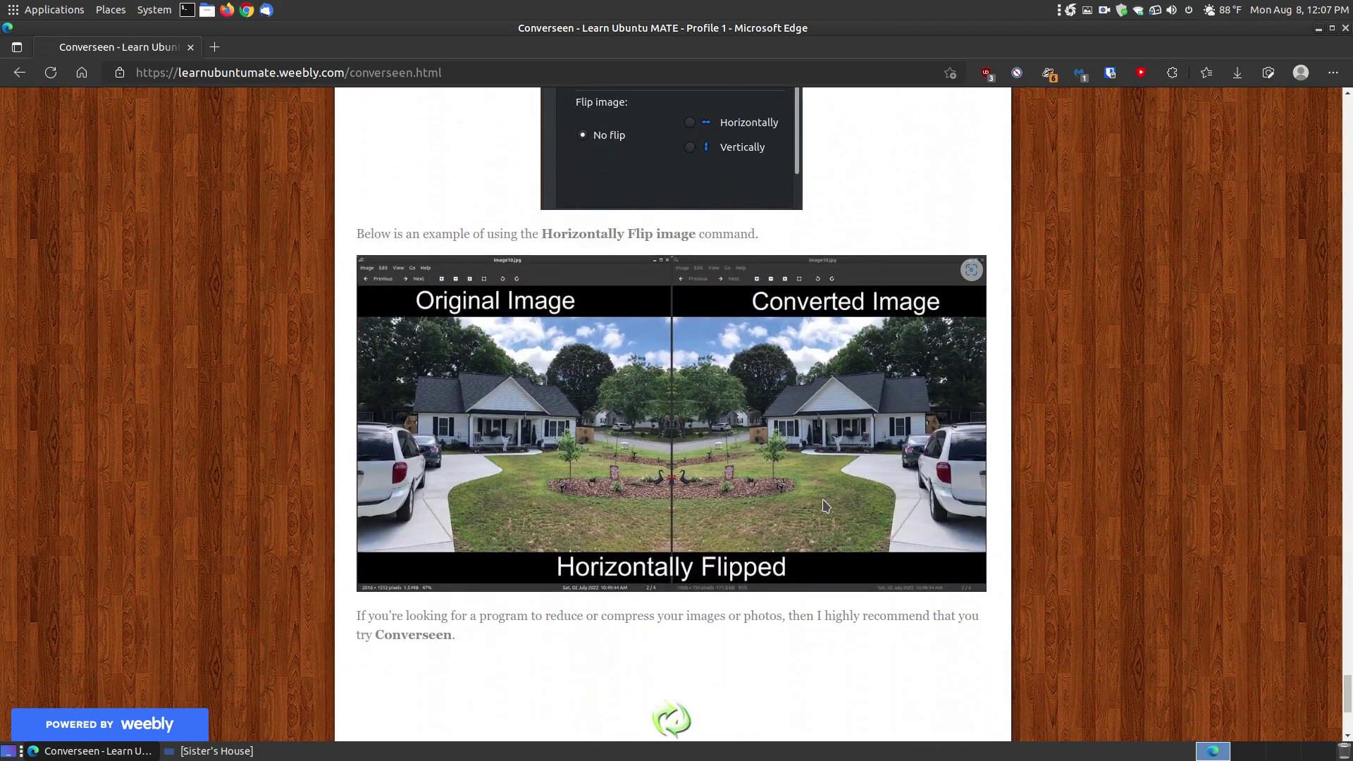
scroll(825, 506, "down", 1)
Minimize Edge and launch Converseen from Applications > Graphics
left_click(1319, 28)
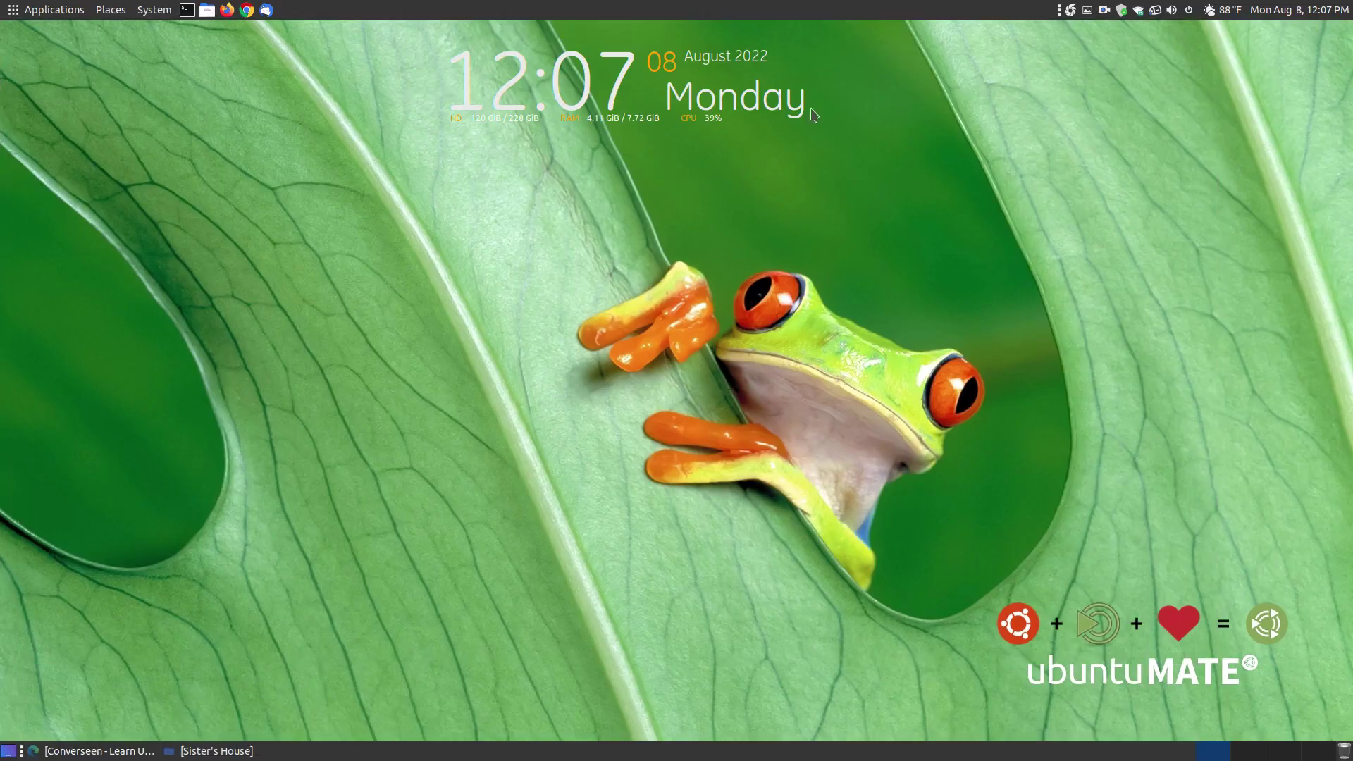
left_click(54, 10)
mouse_move(76, 111)
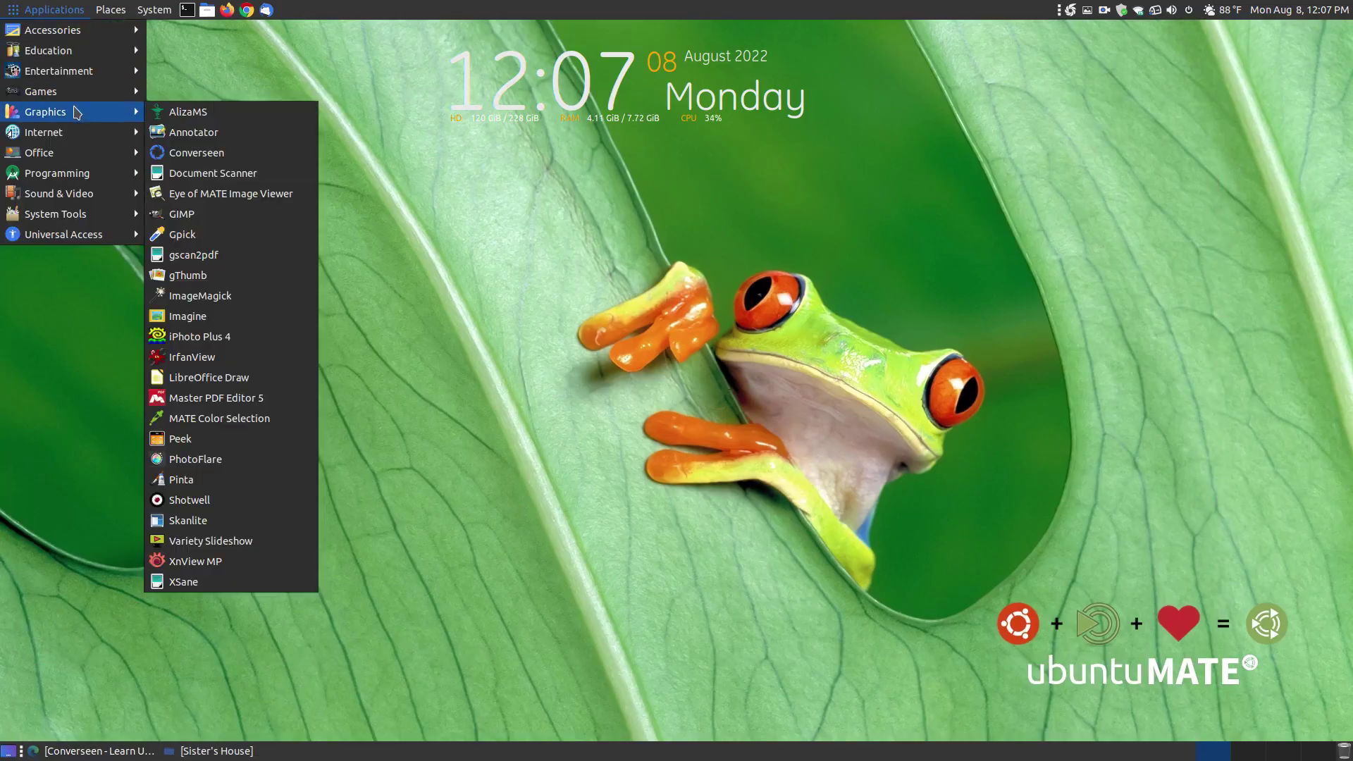
left_click(197, 154)
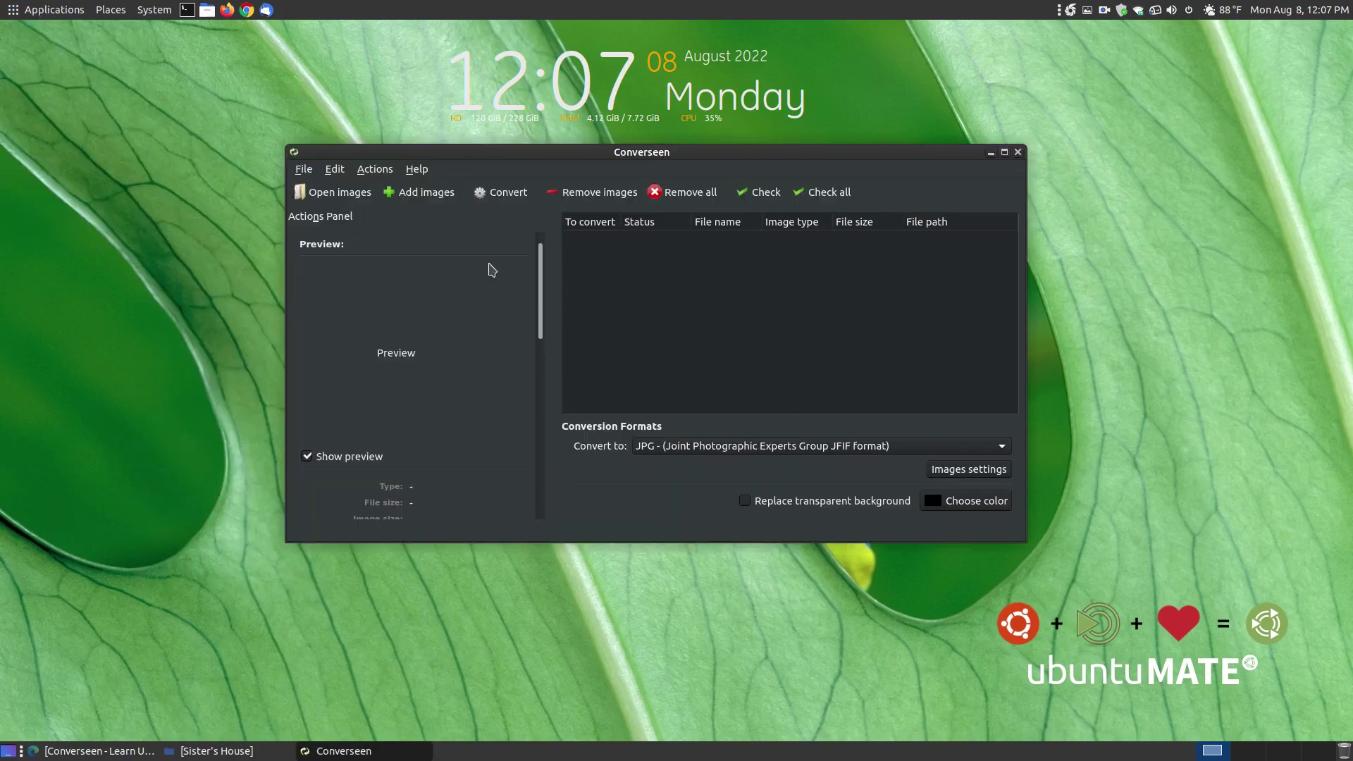
Add image09.jpg through image12.jpg from the Sister's House folder to Converseen
left_click(444, 196)
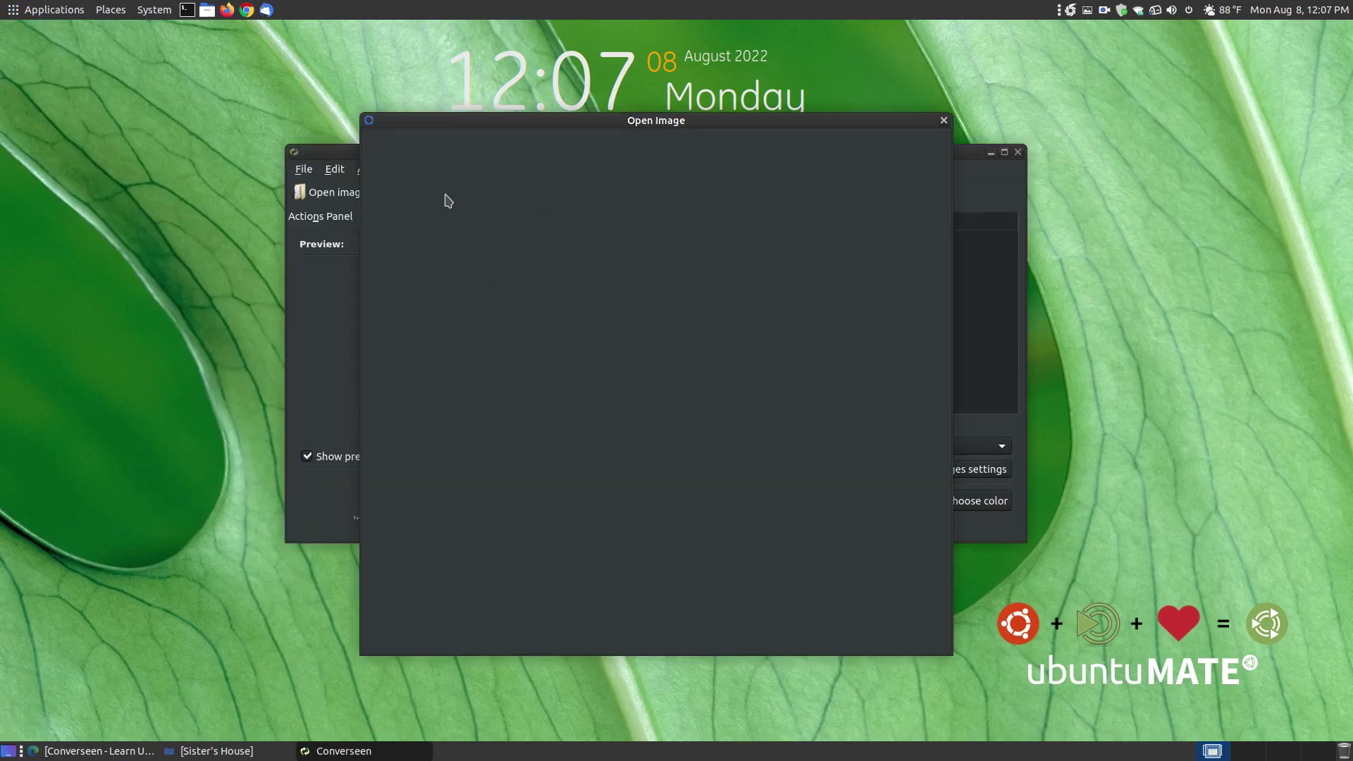
left_click(512, 211)
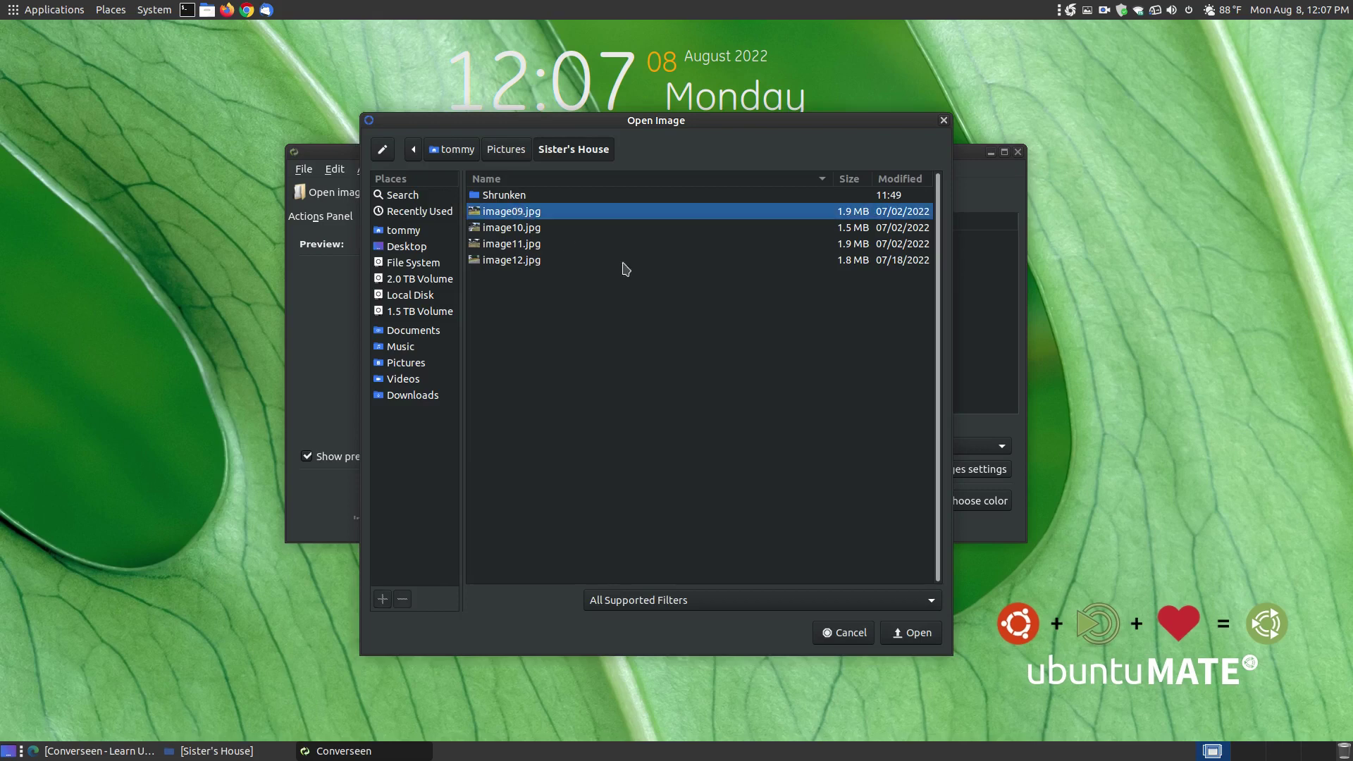
key("shift+Down")
key("shift+Down")
key("shift+Down")
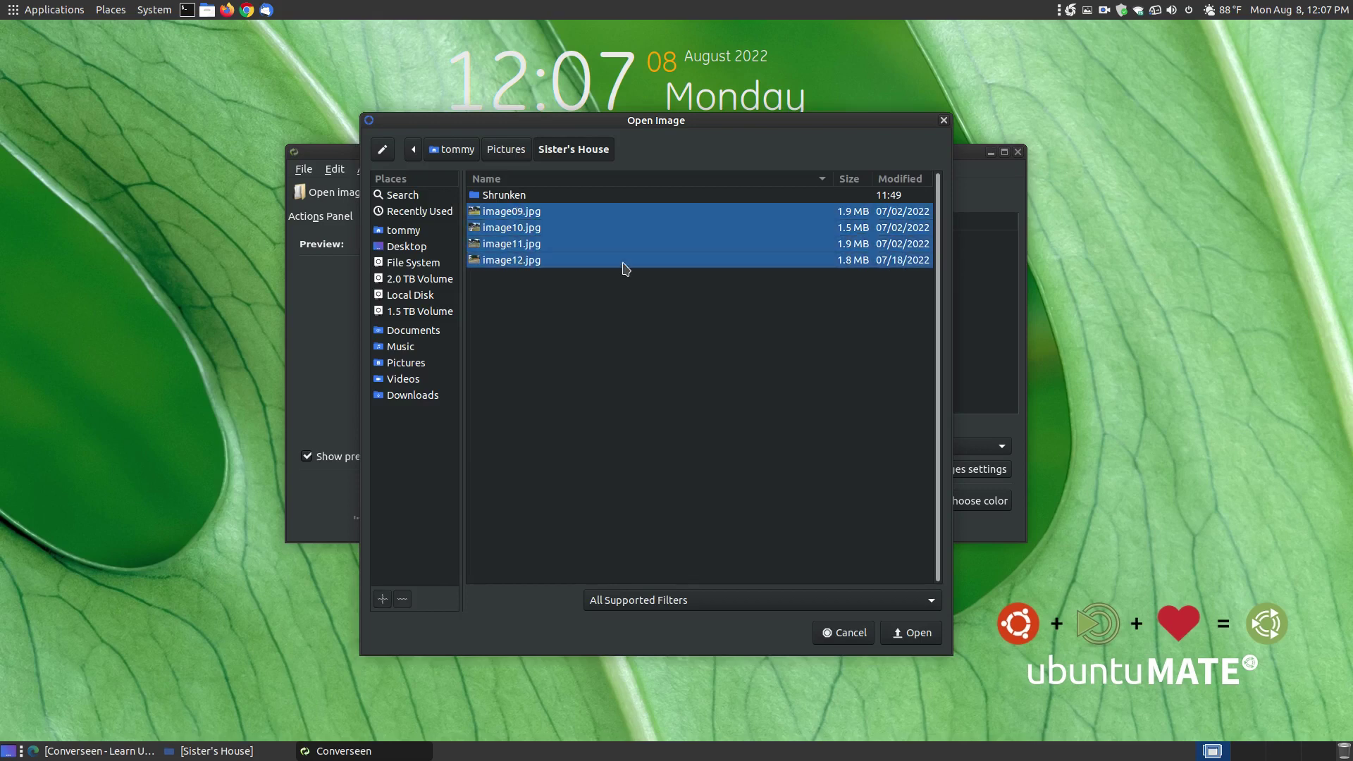
left_click(915, 632)
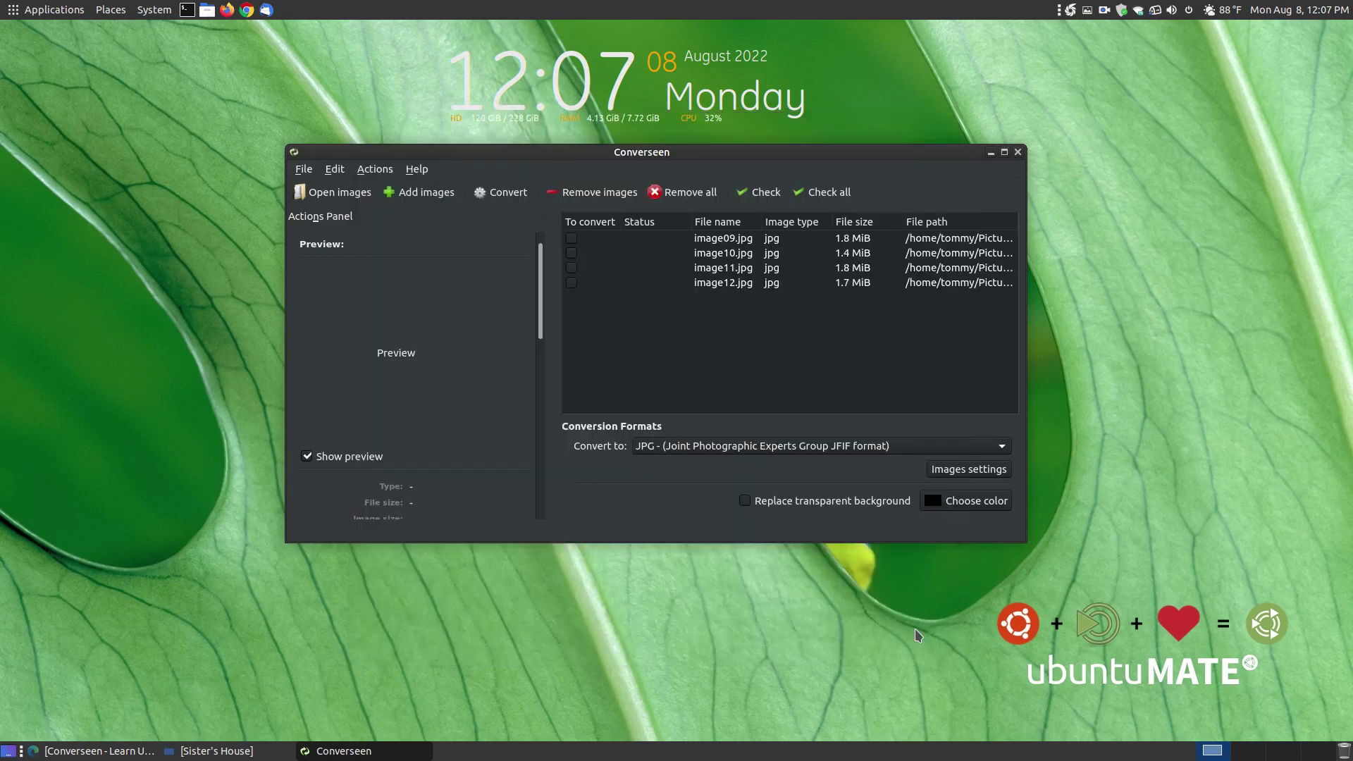
Check all four images for conversion, leaving JPG as the output format
left_click(817, 193)
left_click(1000, 446)
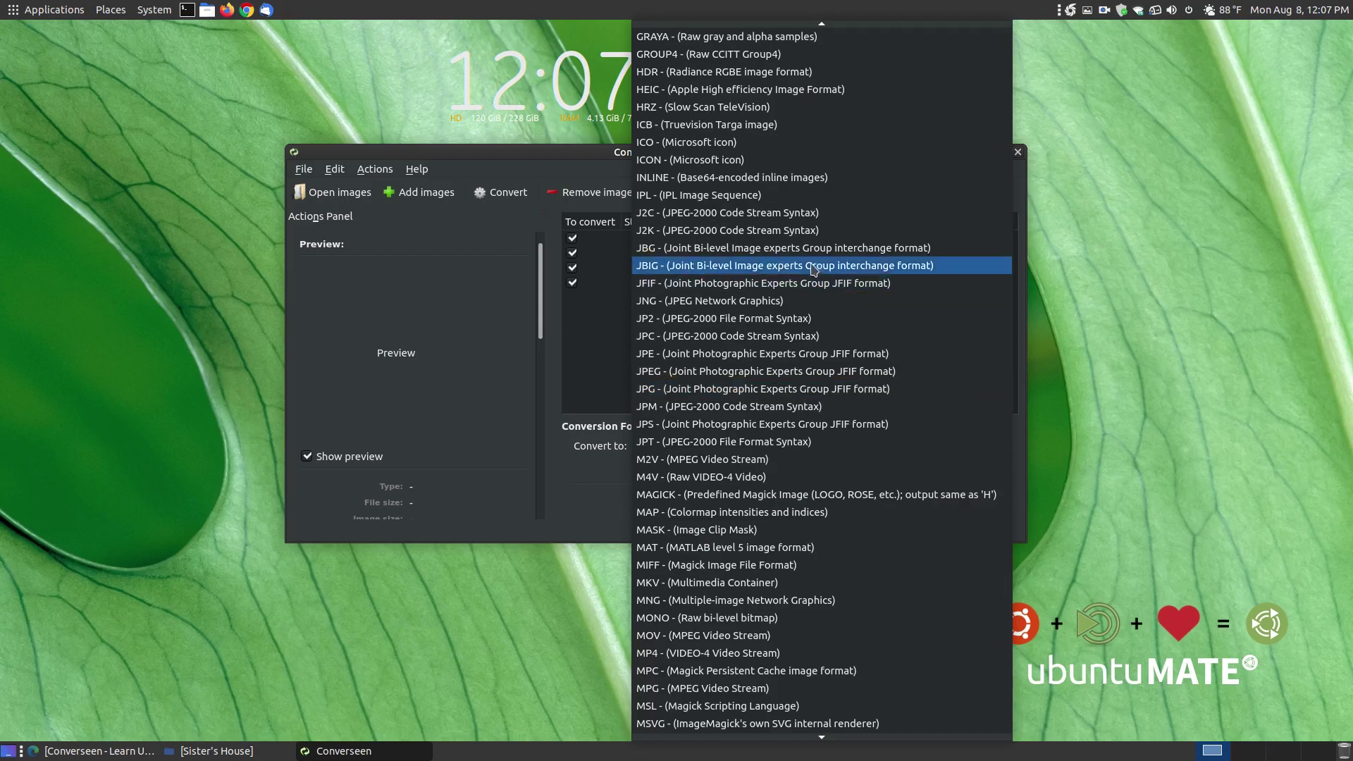
left_click(566, 181)
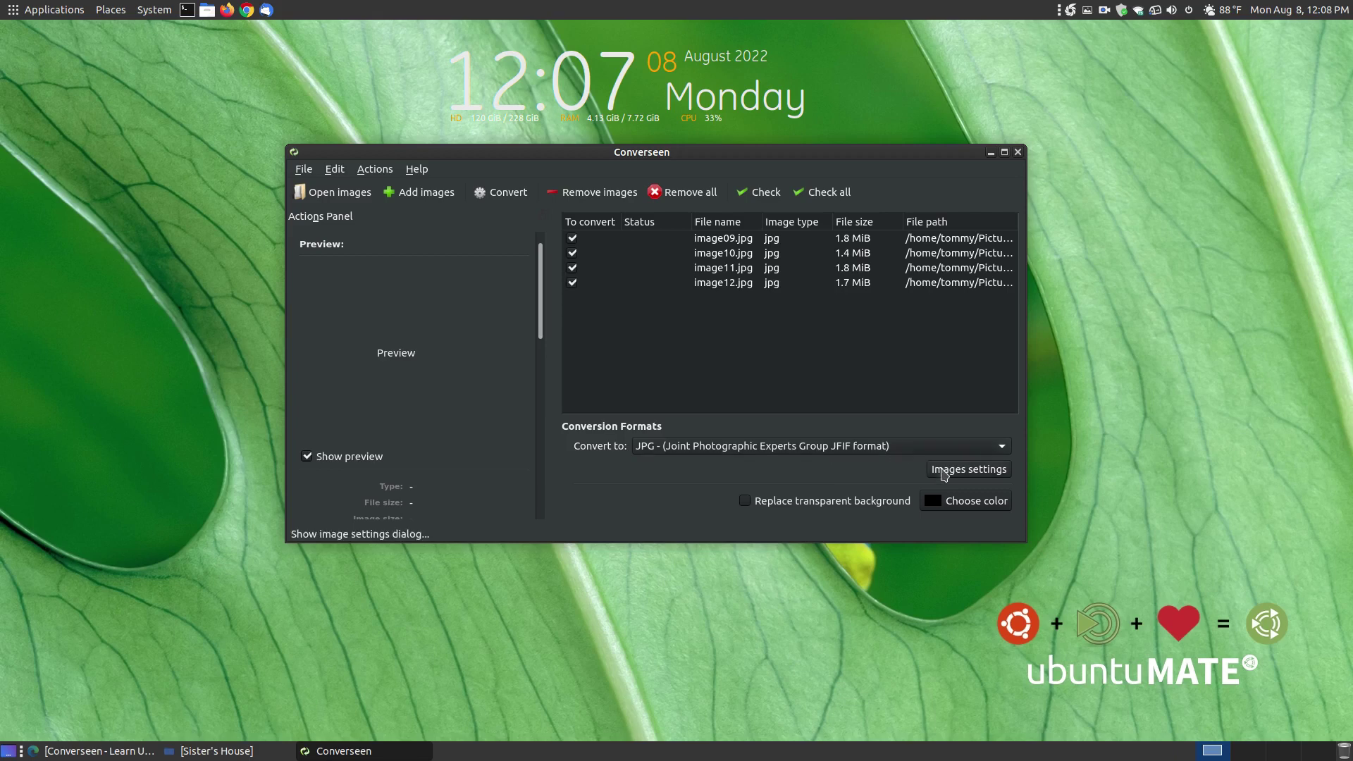
Set JPEG quality to 75 in Image settings, keeping the Automatic filter, and apply
left_click(944, 469)
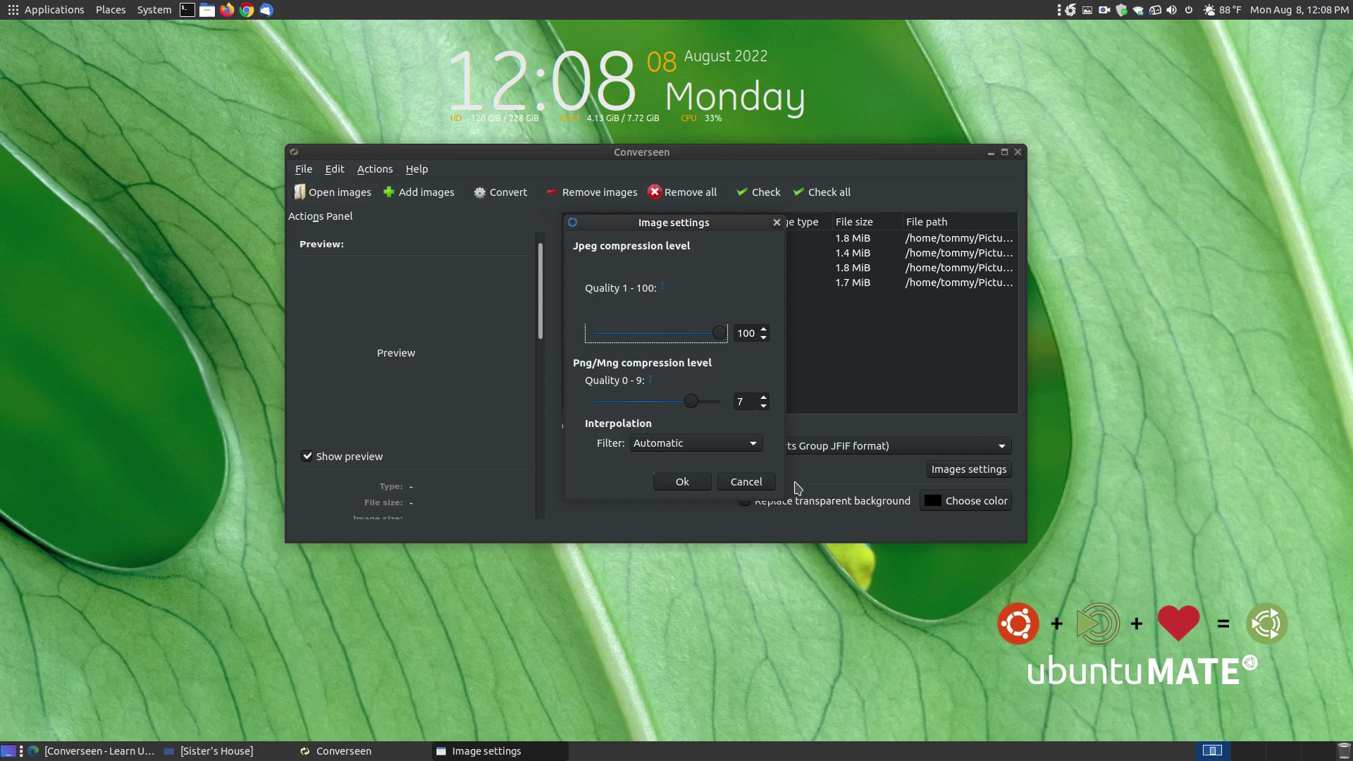
left_click_drag(724, 338, 699, 340)
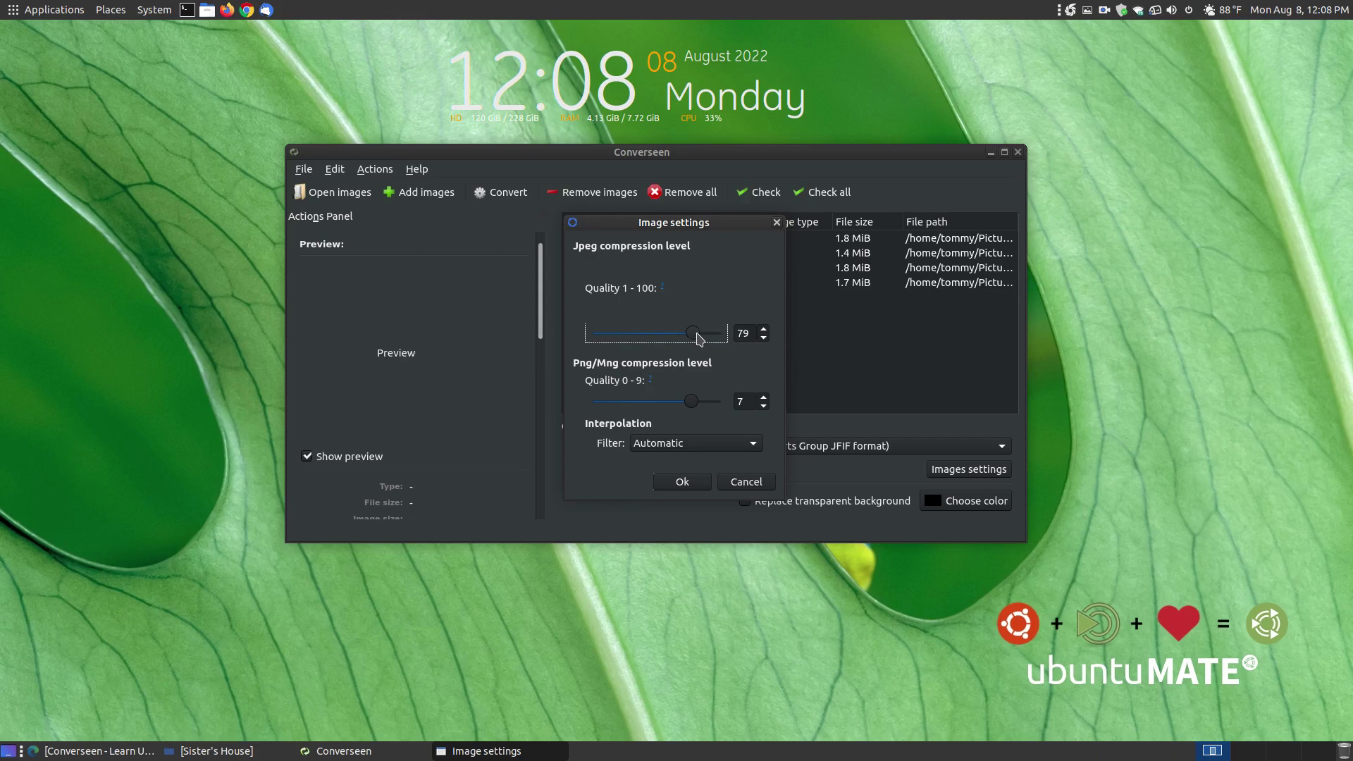
left_click(763, 337)
left_click(764, 337)
left_click(758, 449)
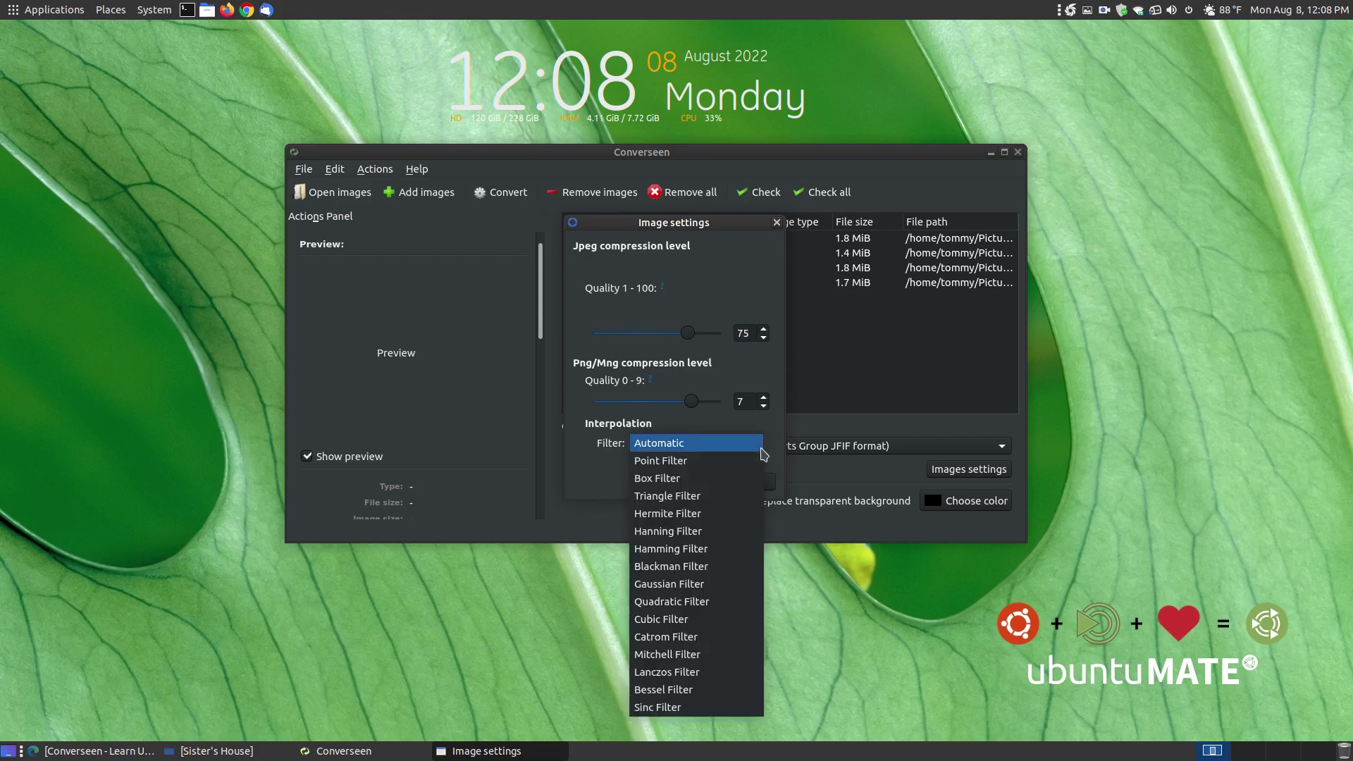
left_click(777, 442)
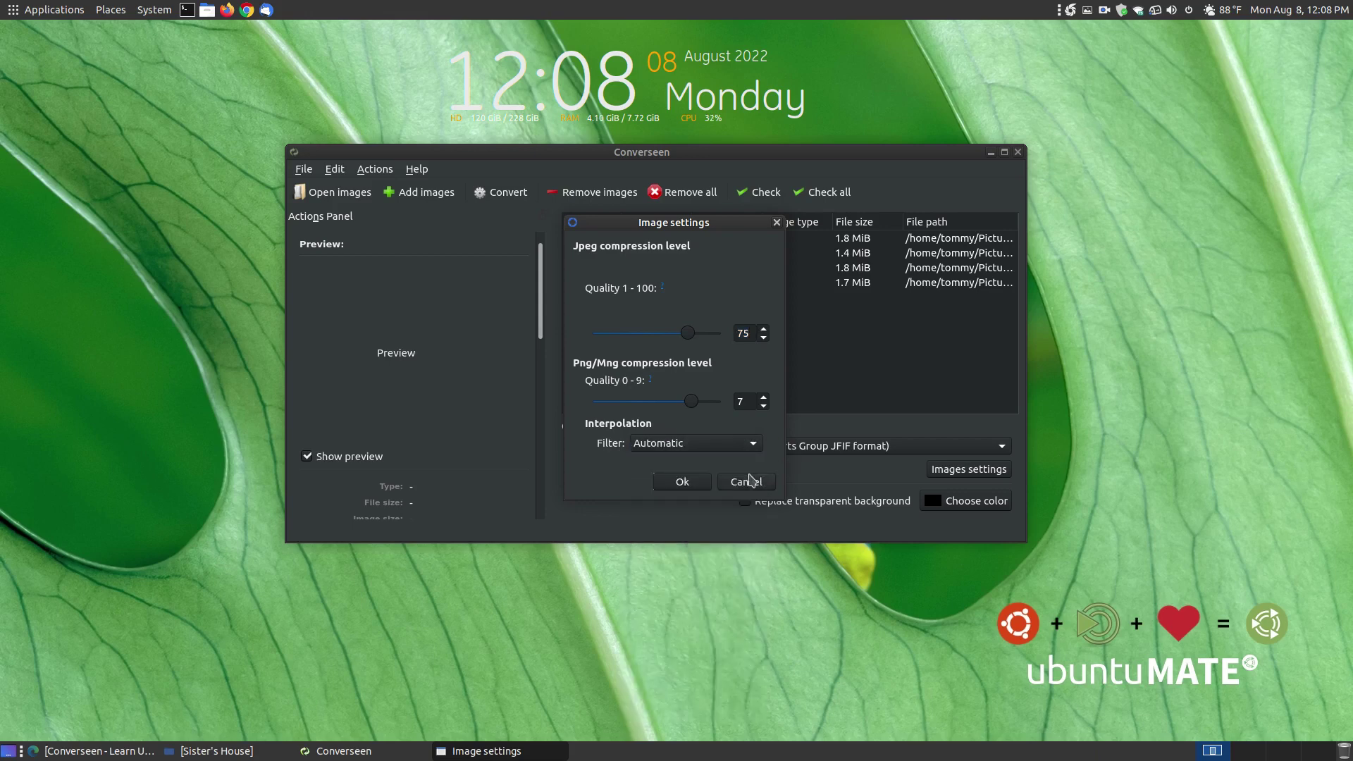
left_click(696, 485)
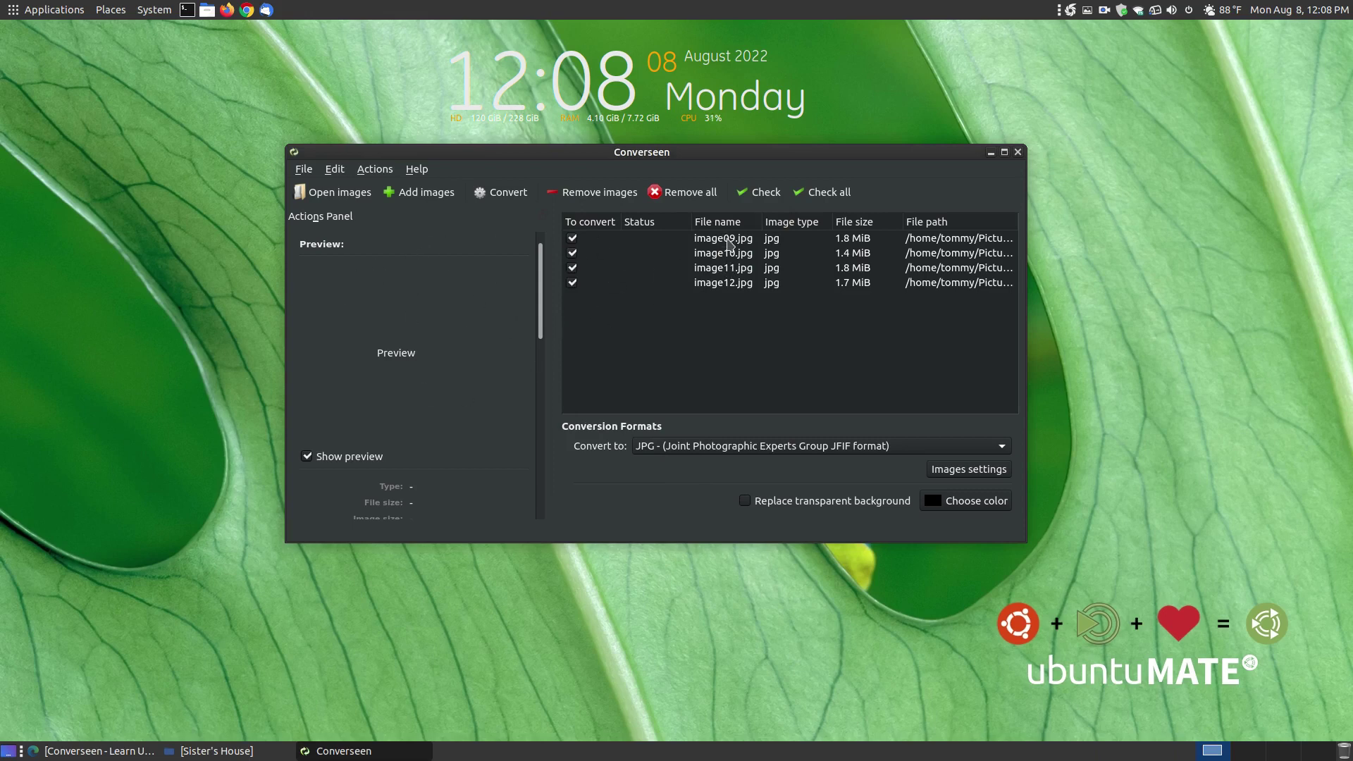
left_click(728, 242)
left_click(732, 257)
left_click(732, 270)
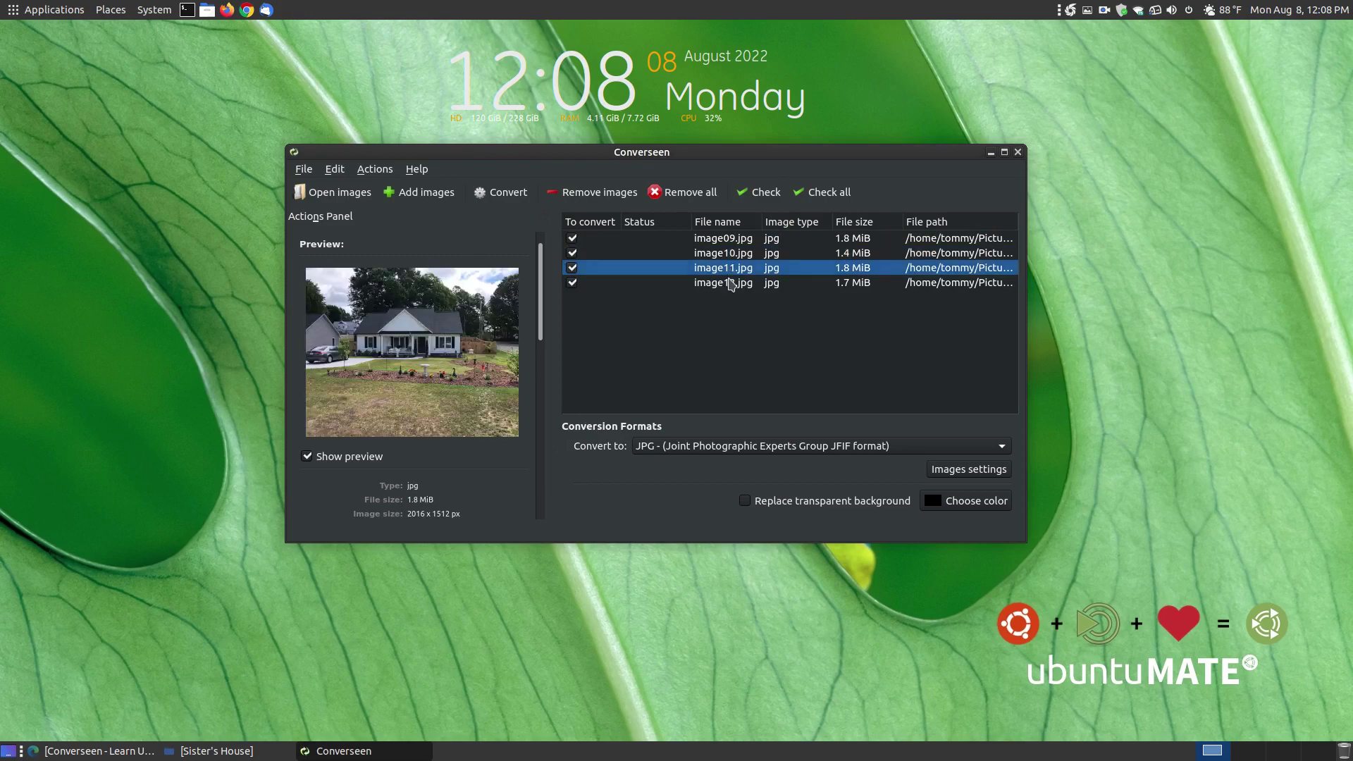
left_click(731, 284)
left_click(733, 241)
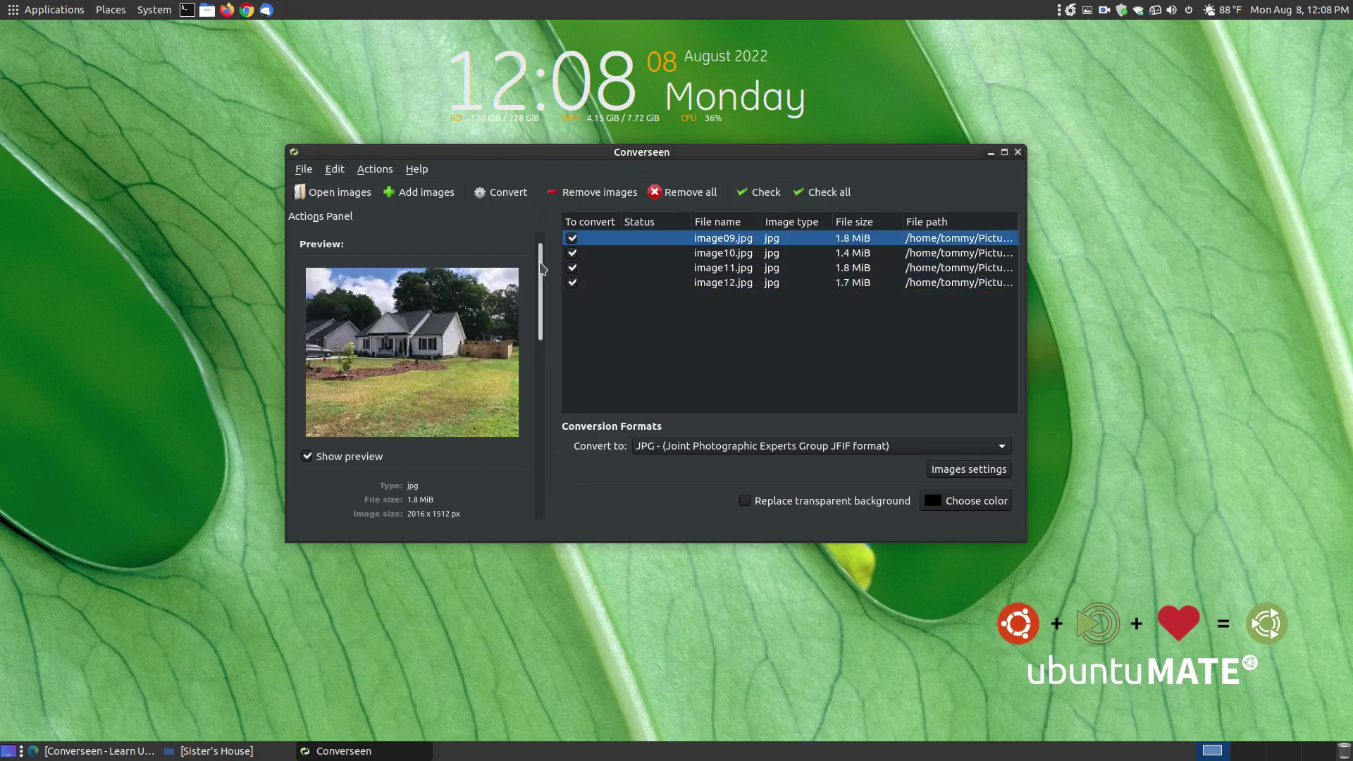
left_click_drag(540, 281, 539, 342)
scroll(350, 335, "down", 3)
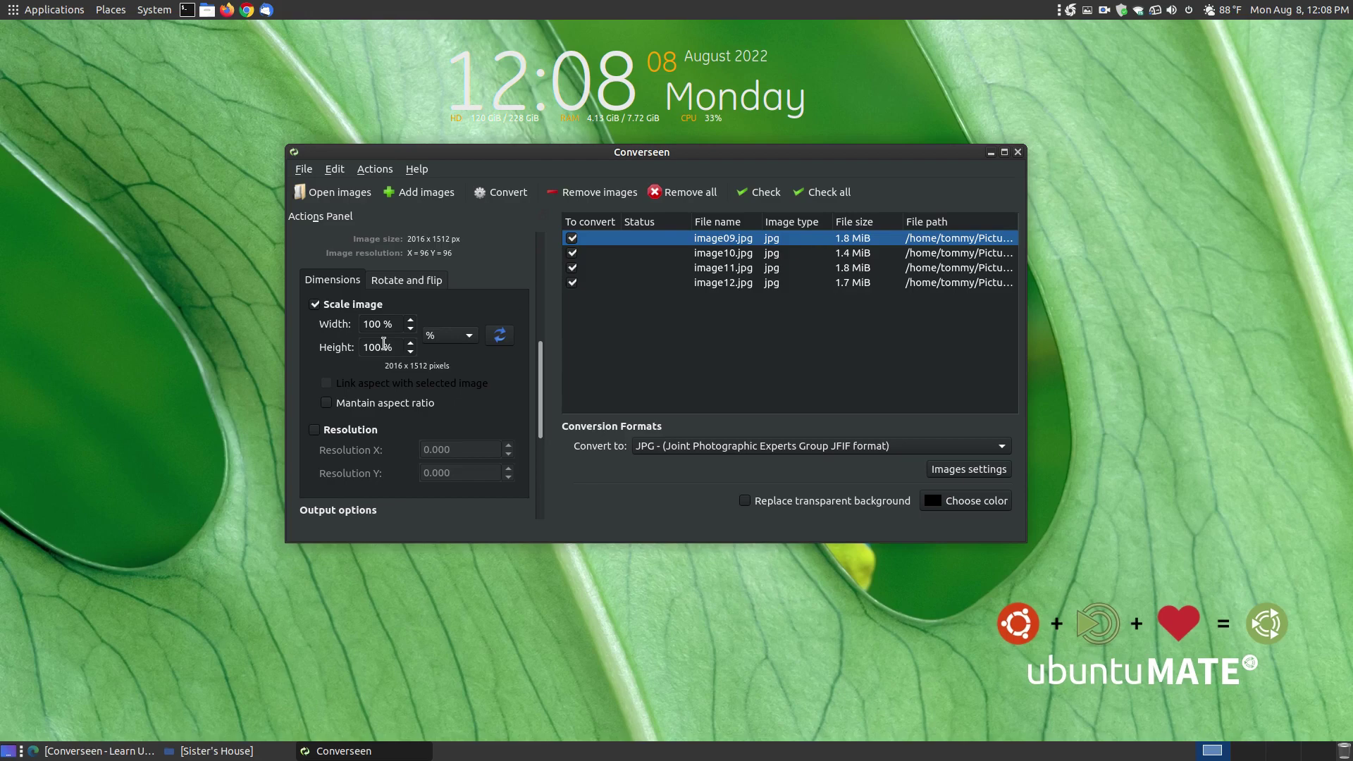
left_click(455, 337)
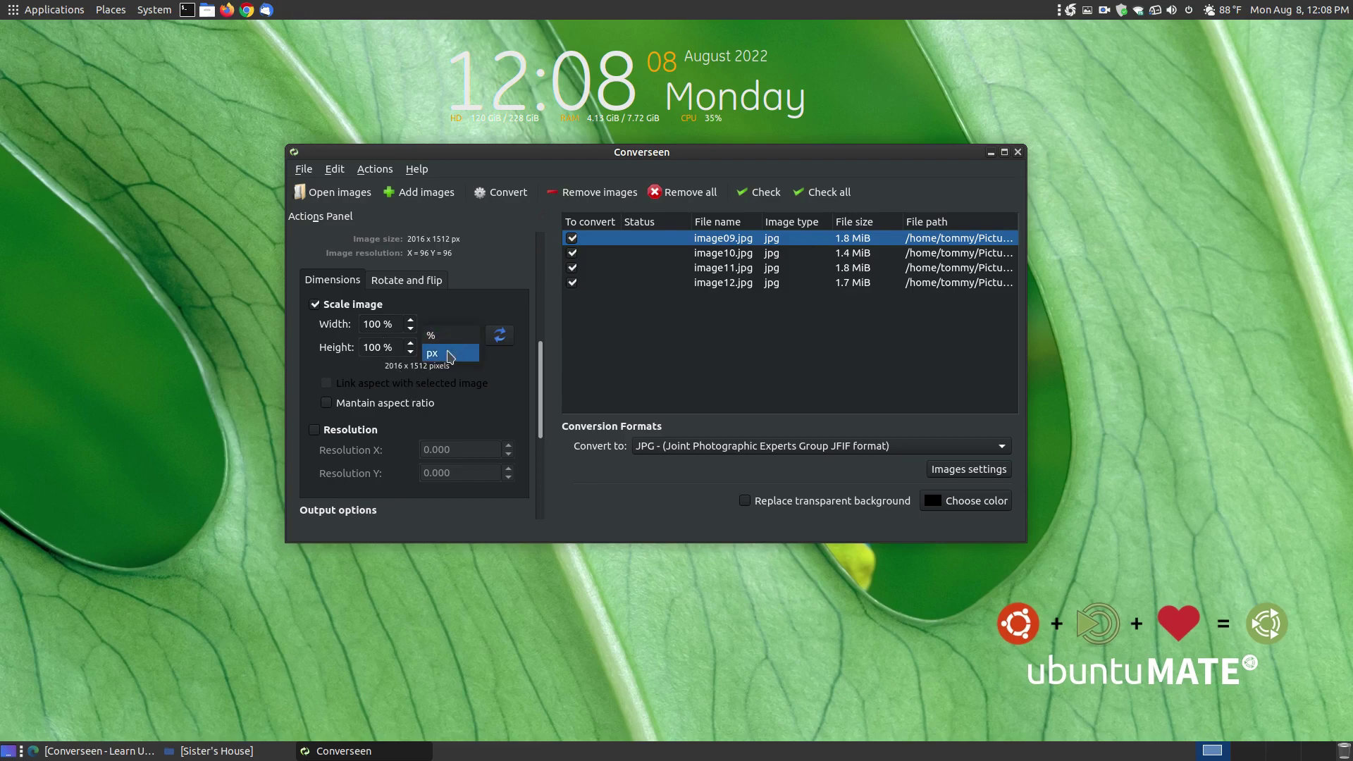
left_click(450, 354)
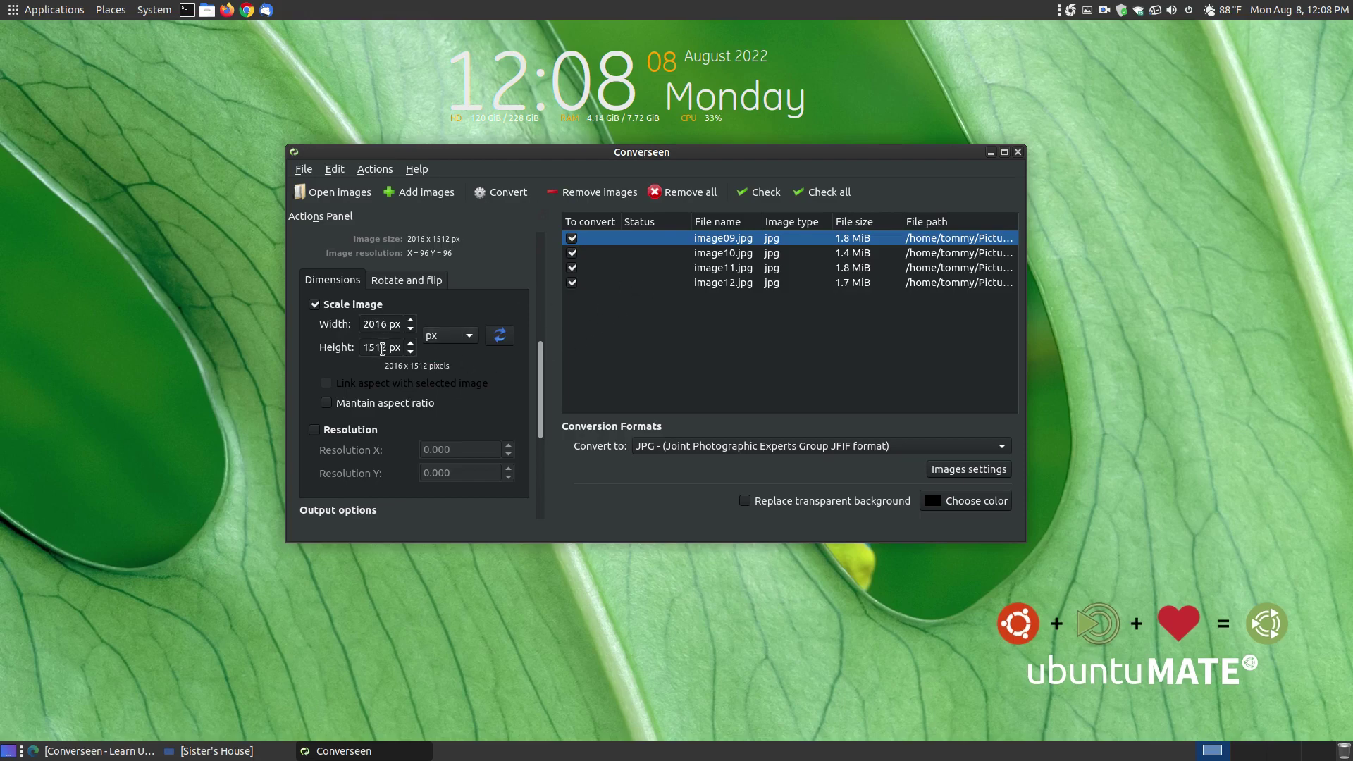
left_click(472, 336)
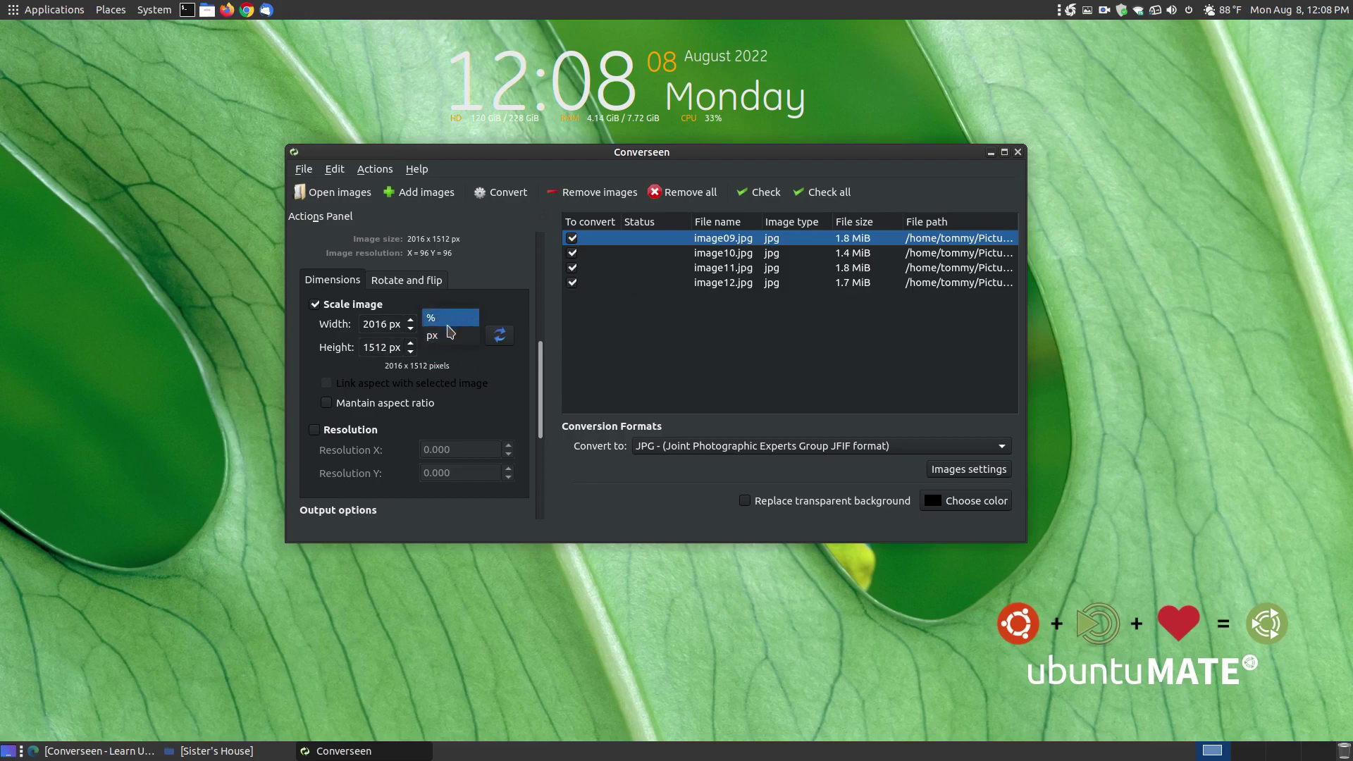
left_click(442, 318)
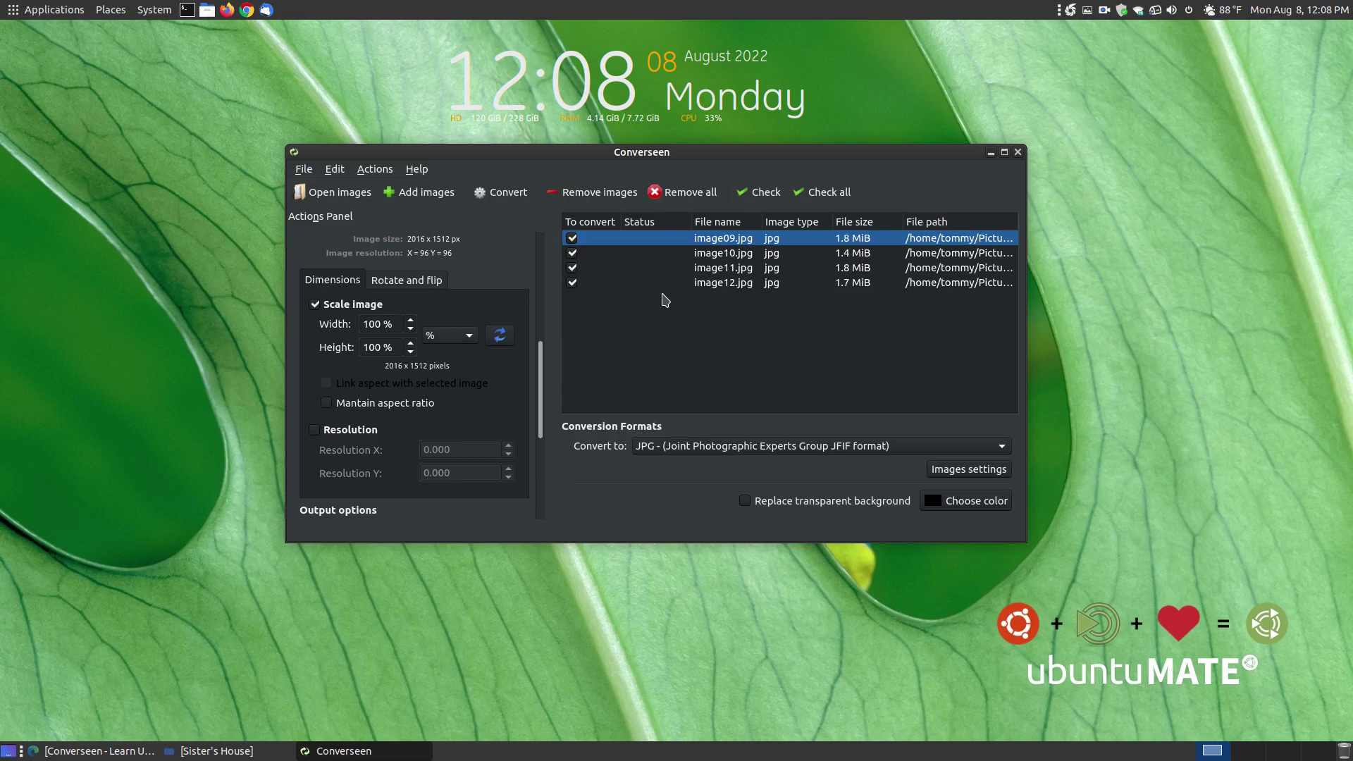
Review the Output options and Rotate and flip panels, then return to image dimensions
scroll(457, 356, "down", 5)
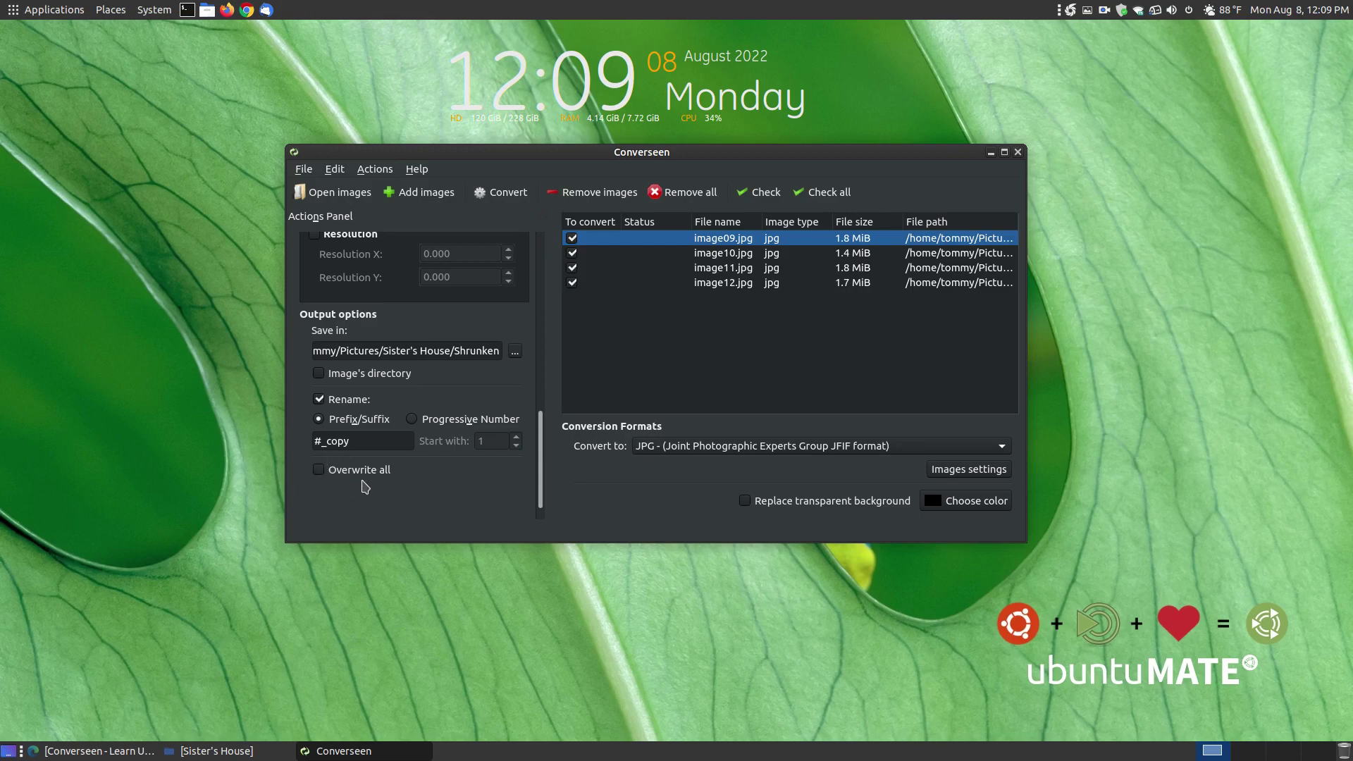
scroll(366, 487, "up", 10)
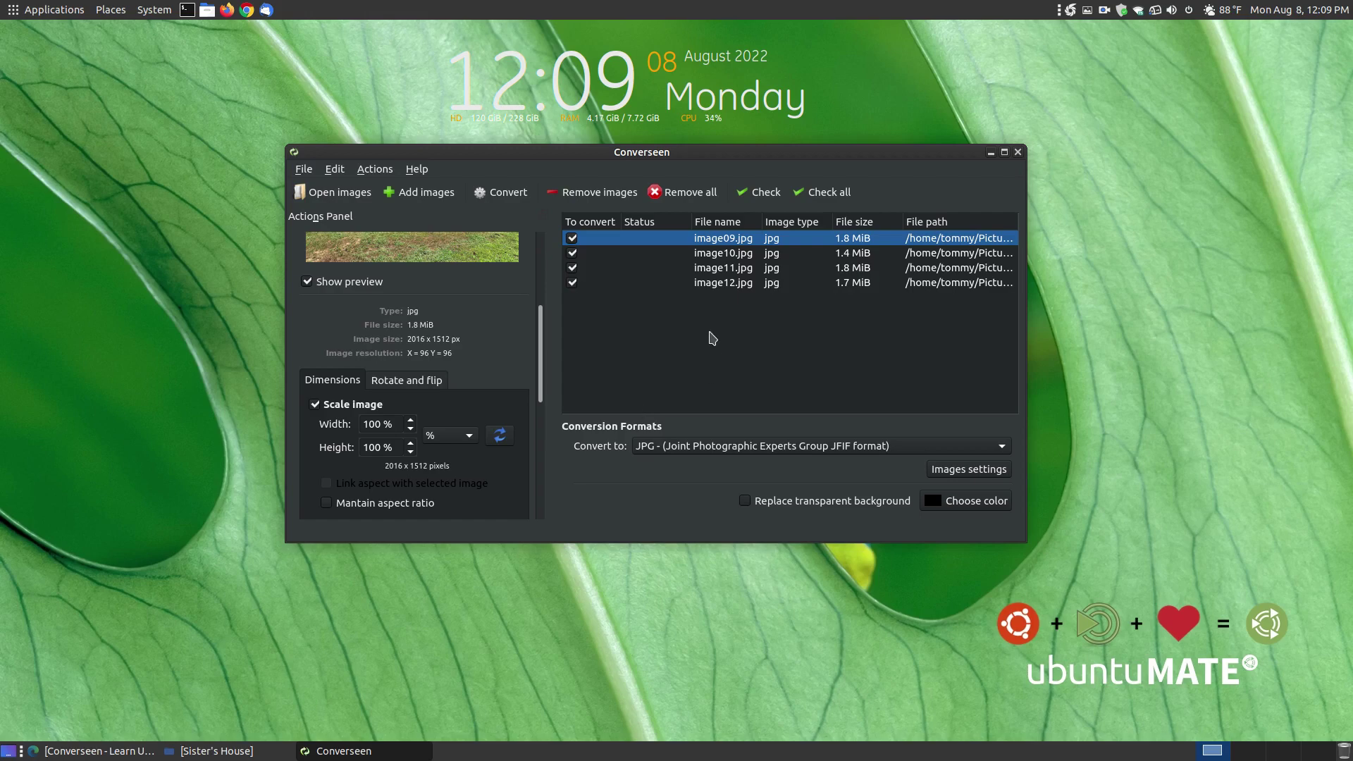
left_click(431, 380)
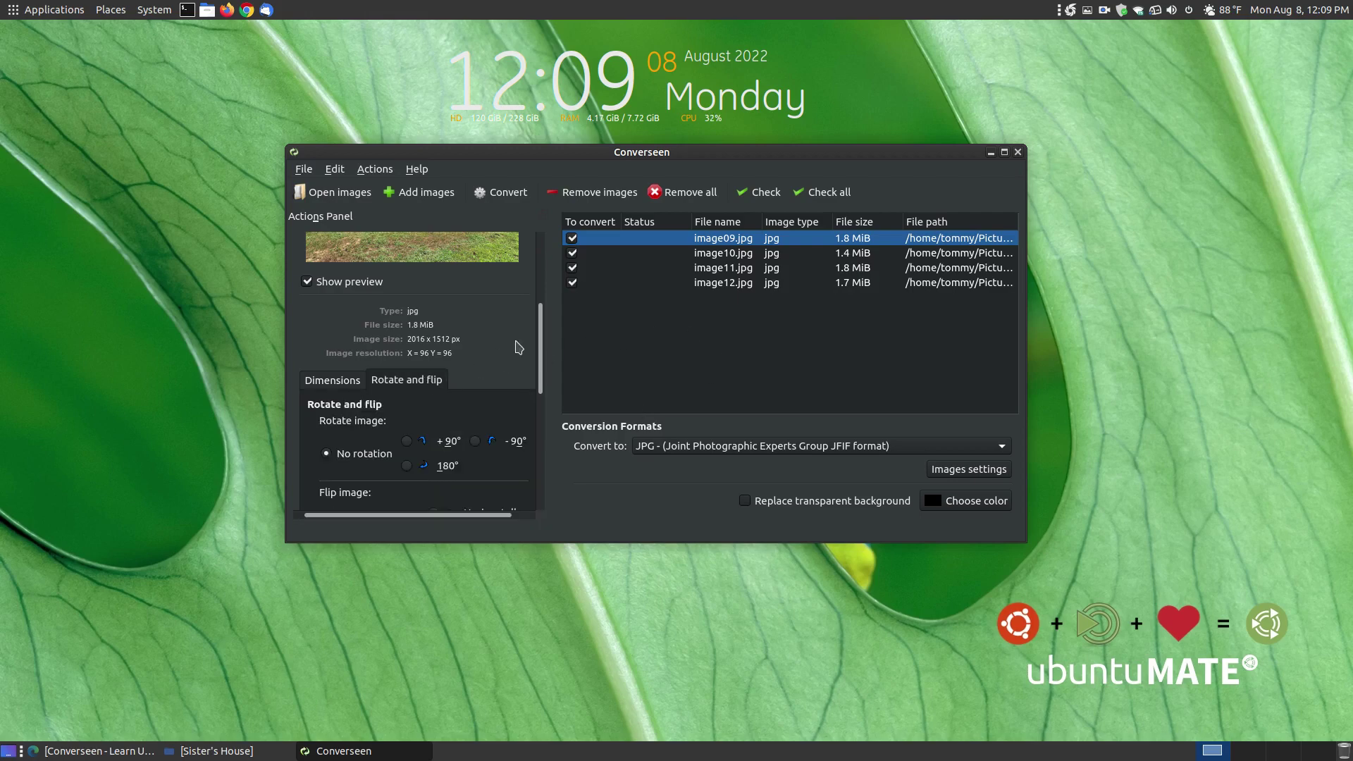
scroll(519, 347, "down", 3)
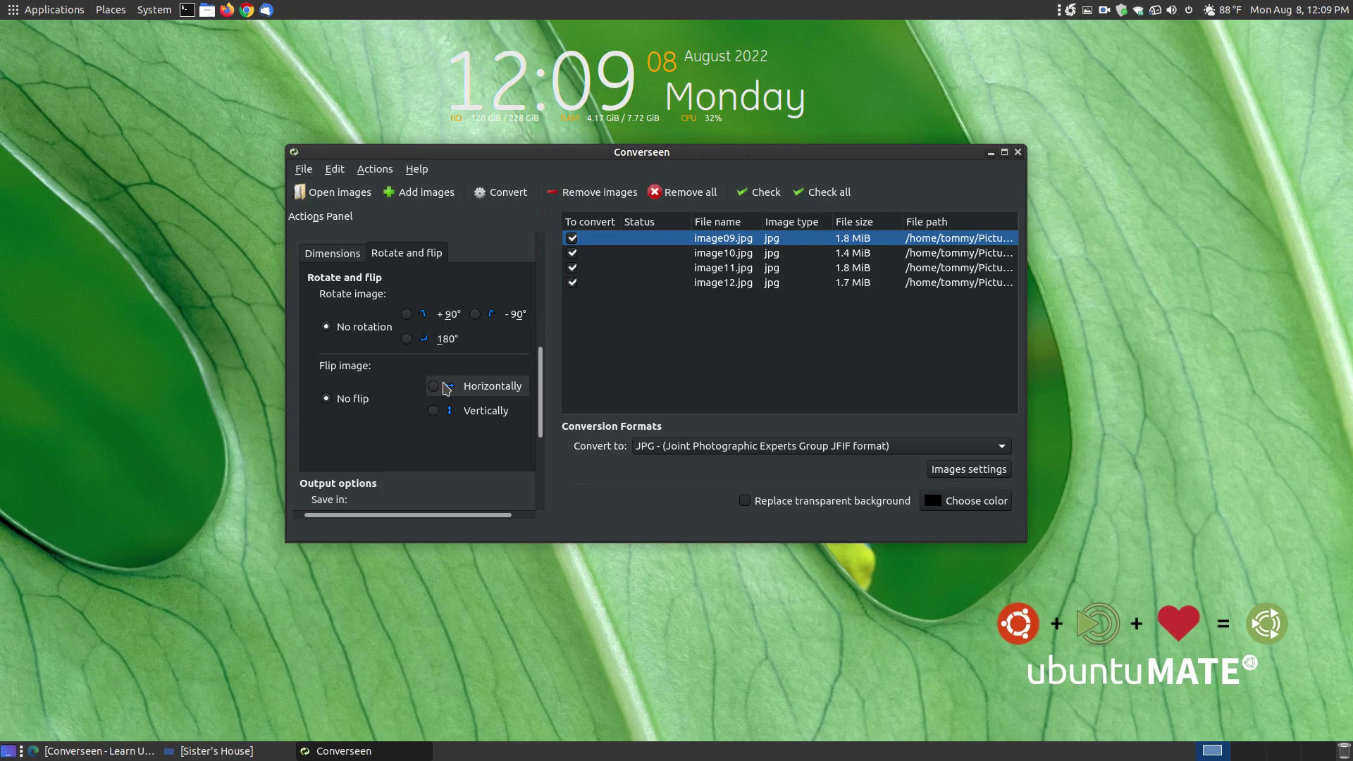
left_click_drag(541, 393, 557, 265)
scroll(513, 305, "down", 3)
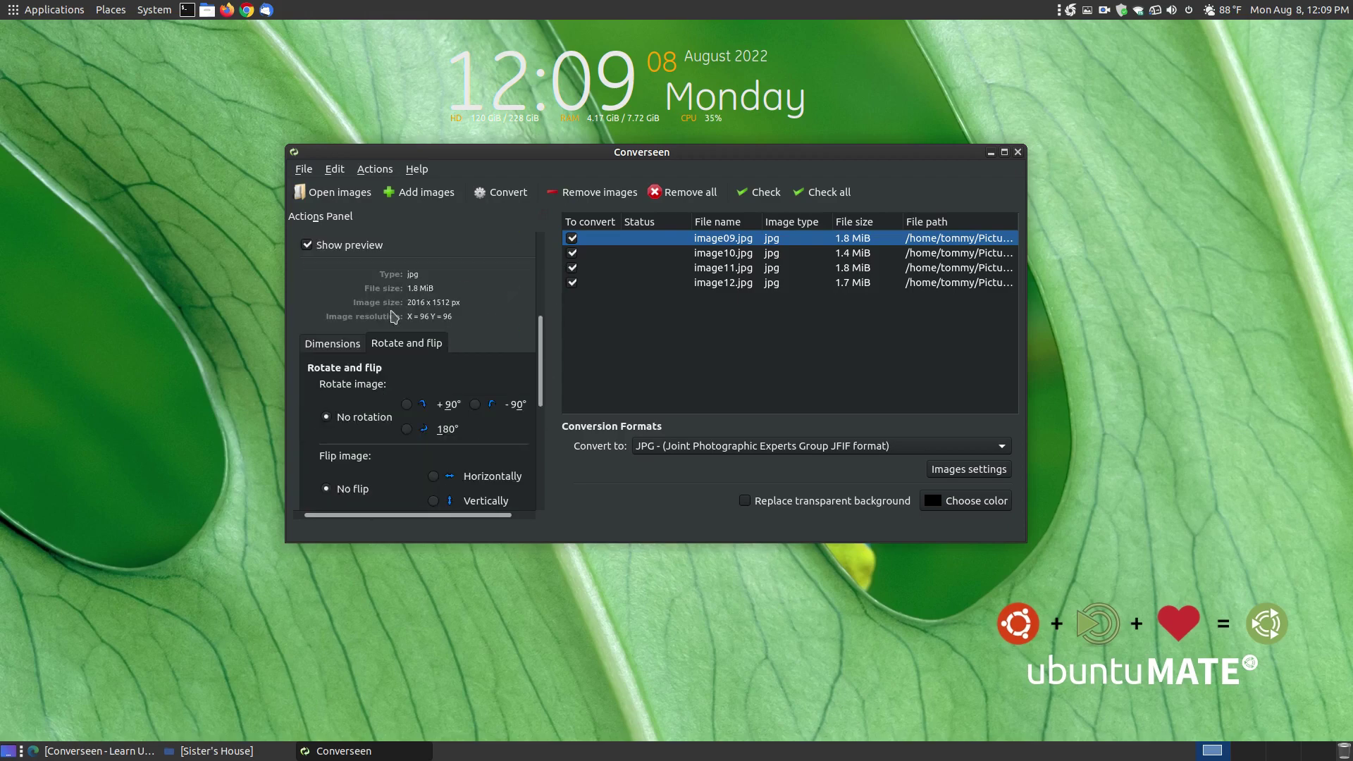
left_click(352, 341)
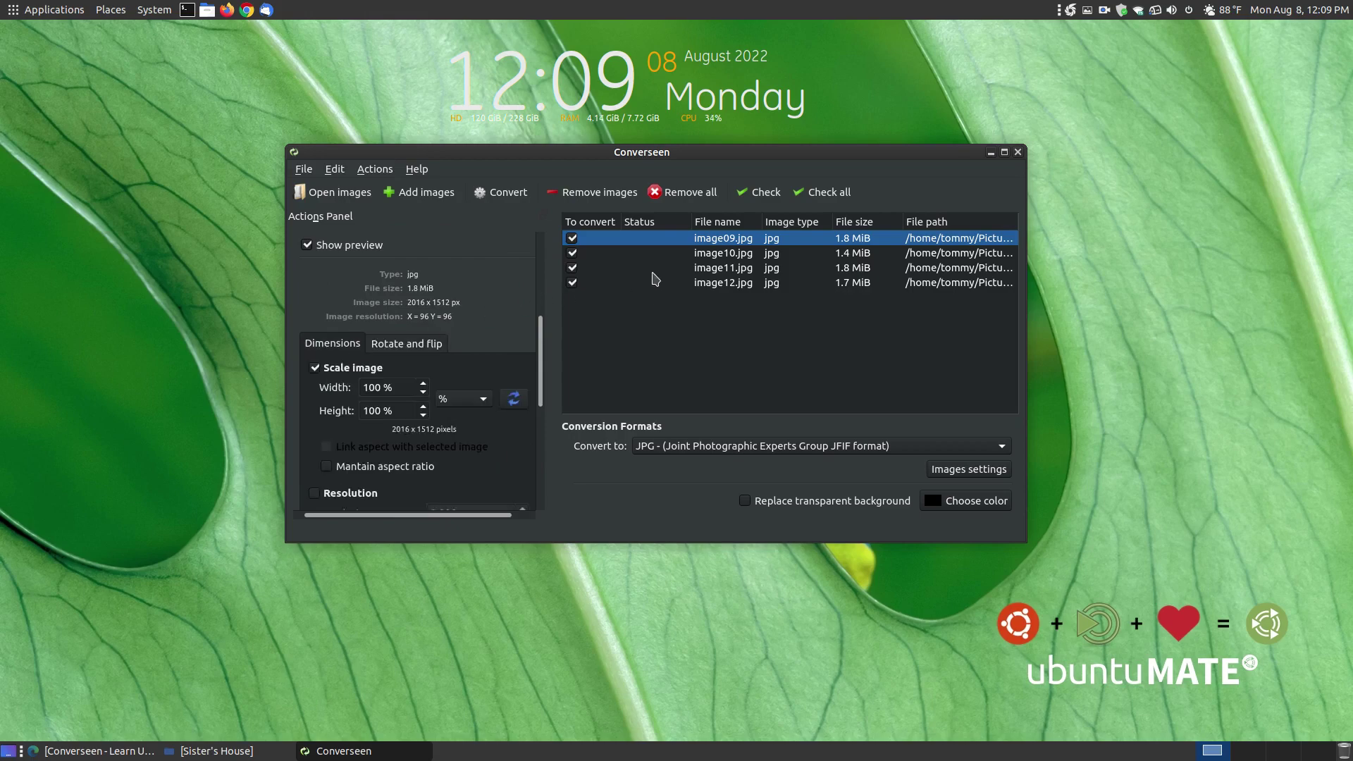
Convert the four photos and open the Shrunken destination folder
left_click(500, 197)
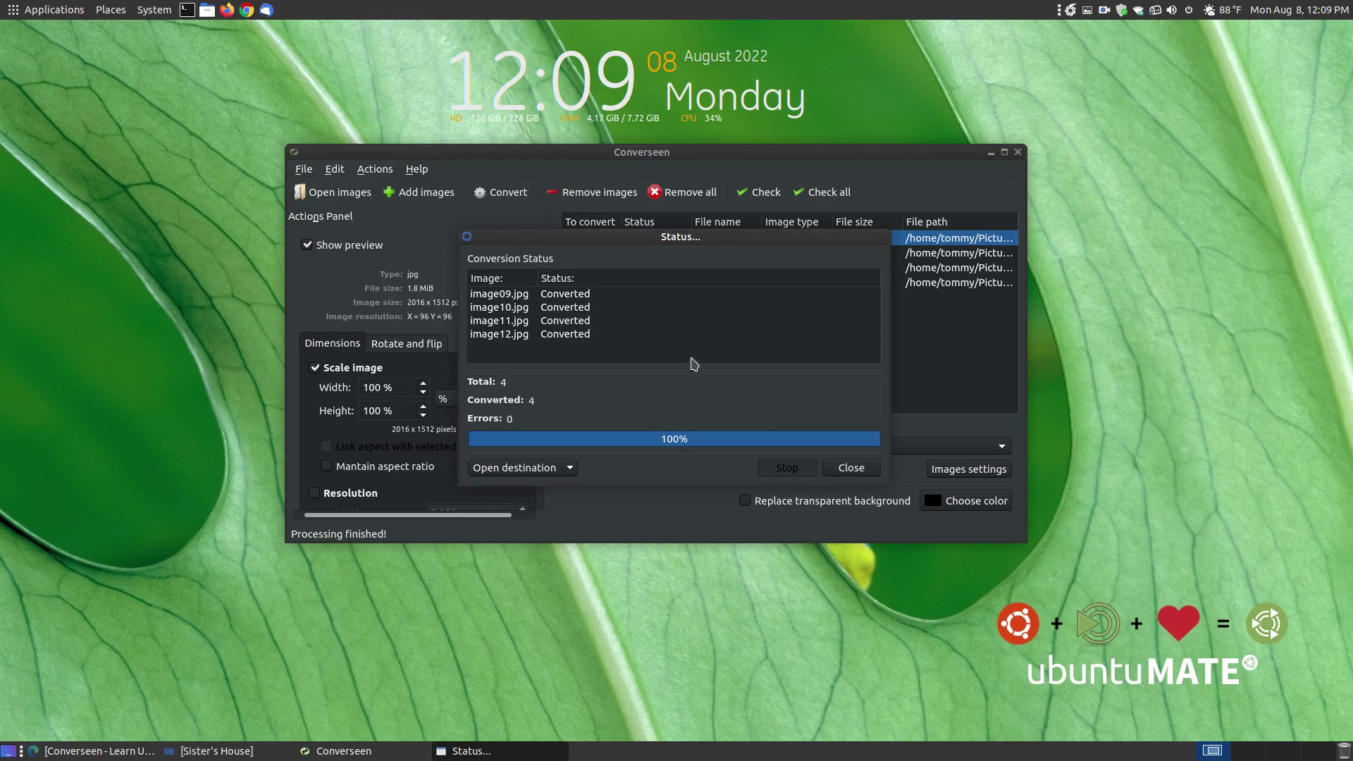
left_click(525, 468)
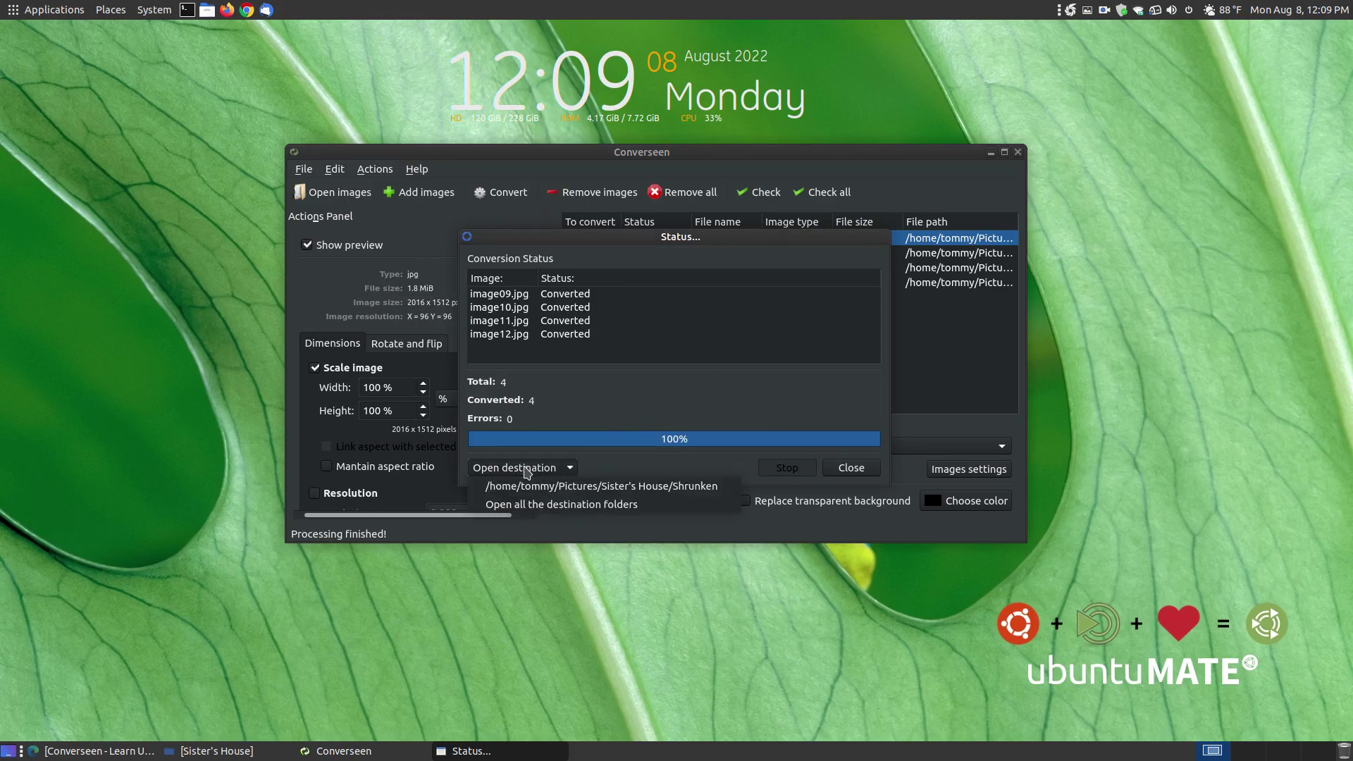
left_click(555, 486)
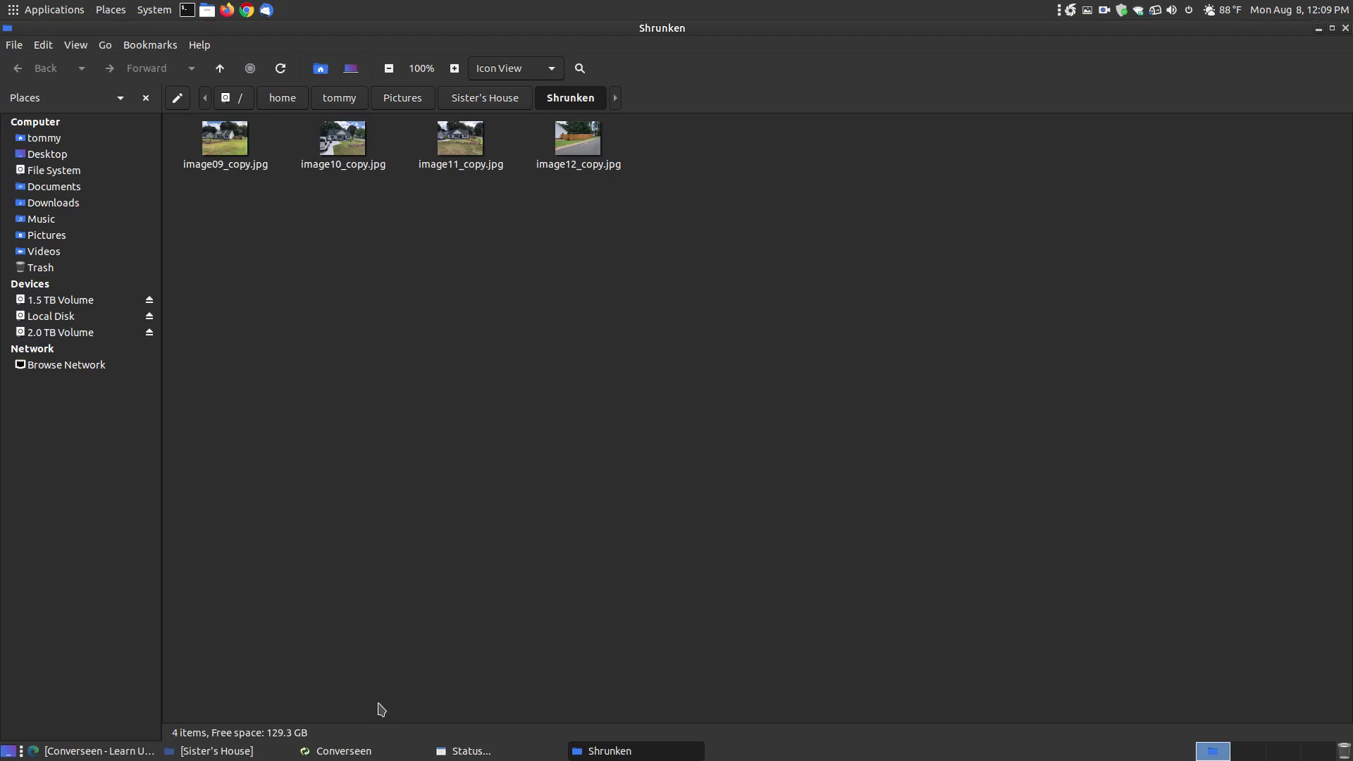
Open the original image09.jpg from Sister's House to check its 1.9 MB size
left_click(229, 749)
double_click(339, 153)
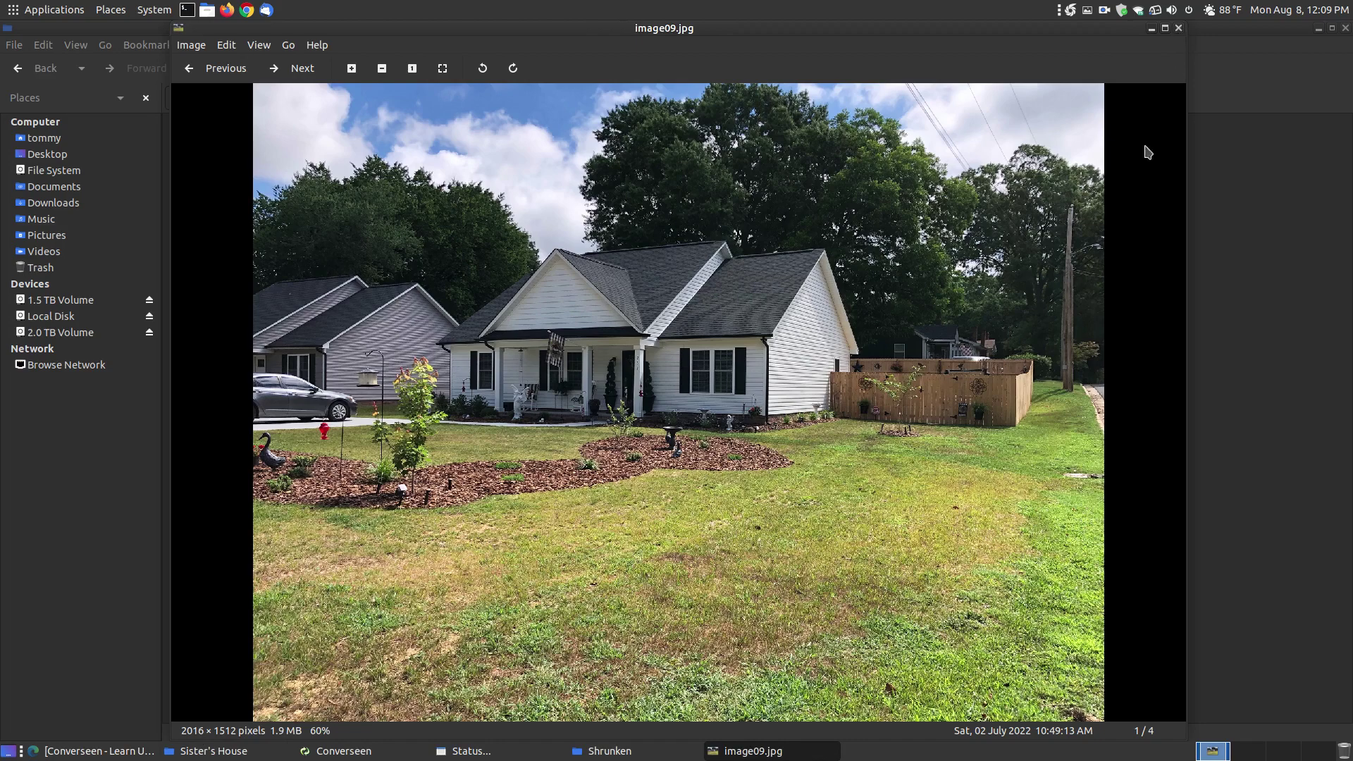
left_click(1151, 29)
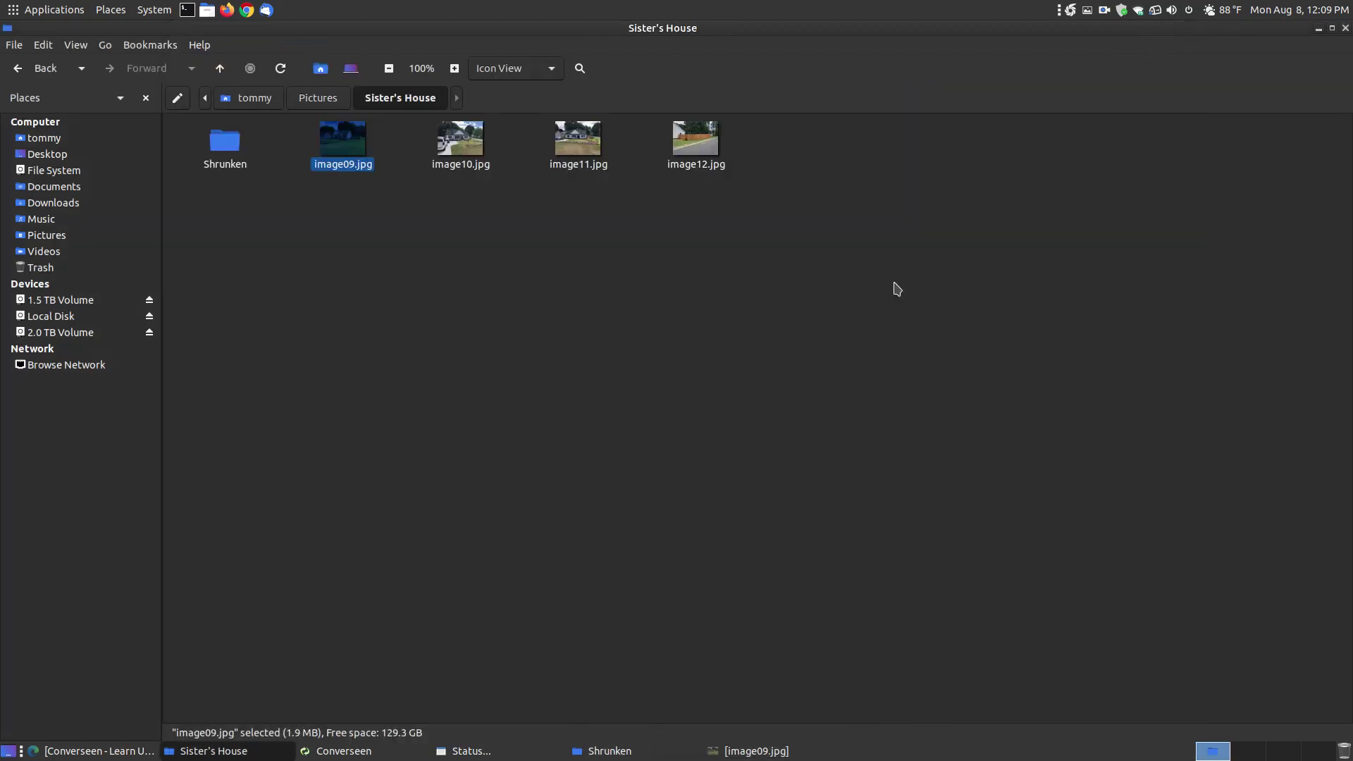
Open image09_copy.jpg in the Shrunken folder to check its 866.8 kB size
left_click(669, 751)
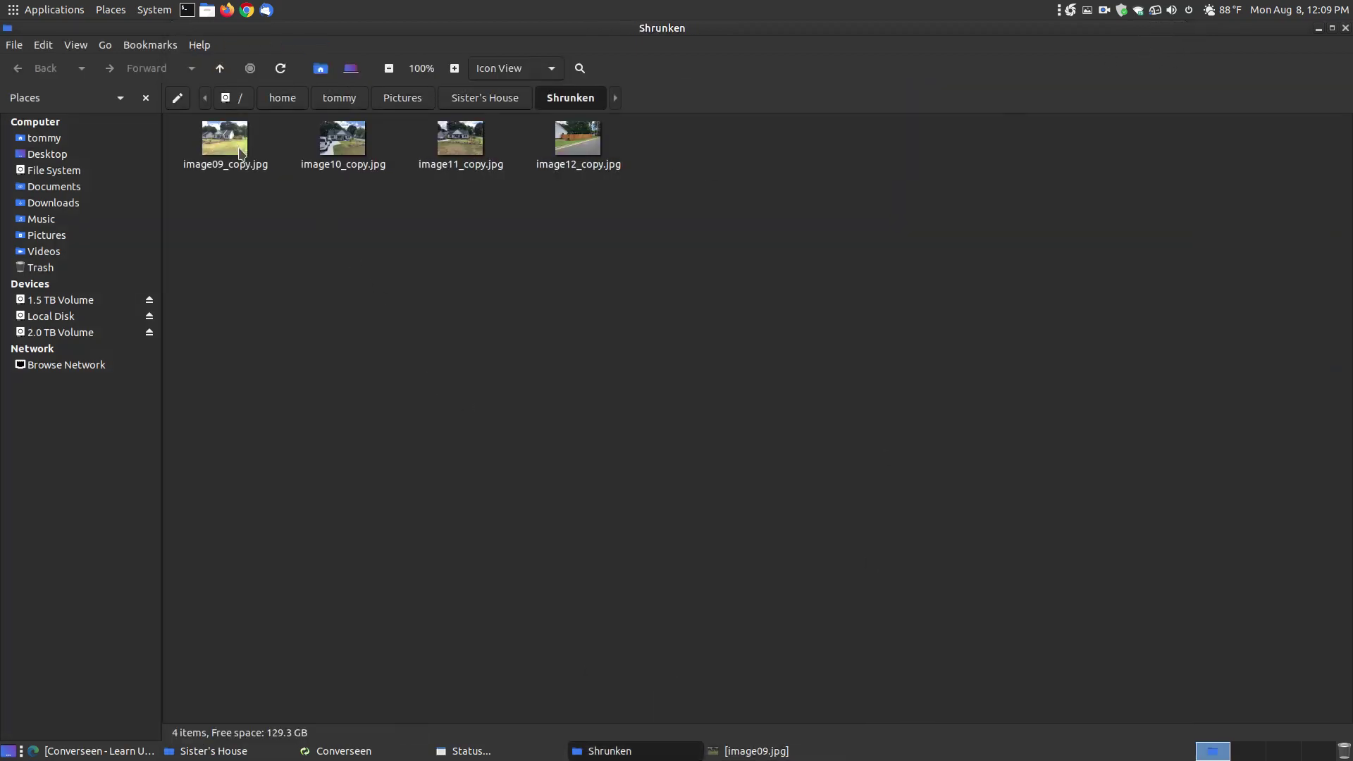
key("Return")
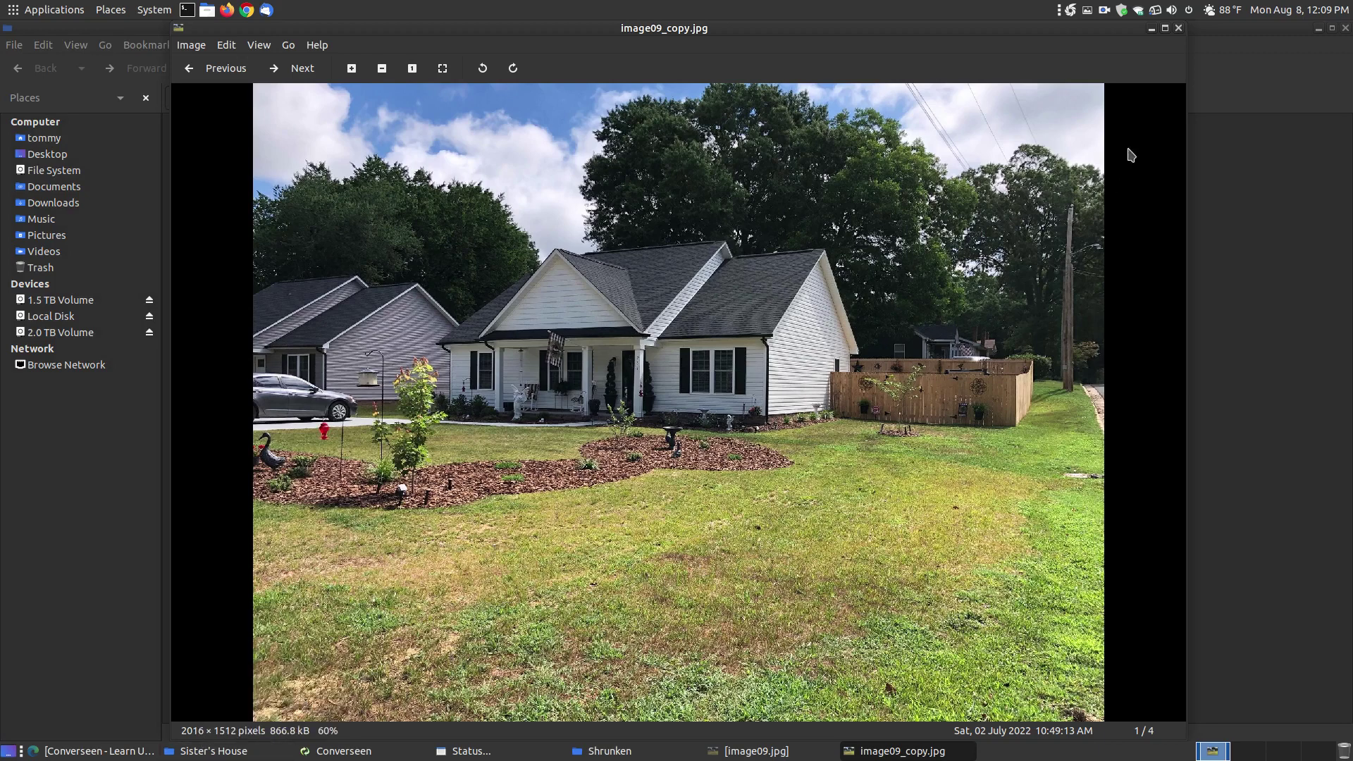
left_click(1178, 28)
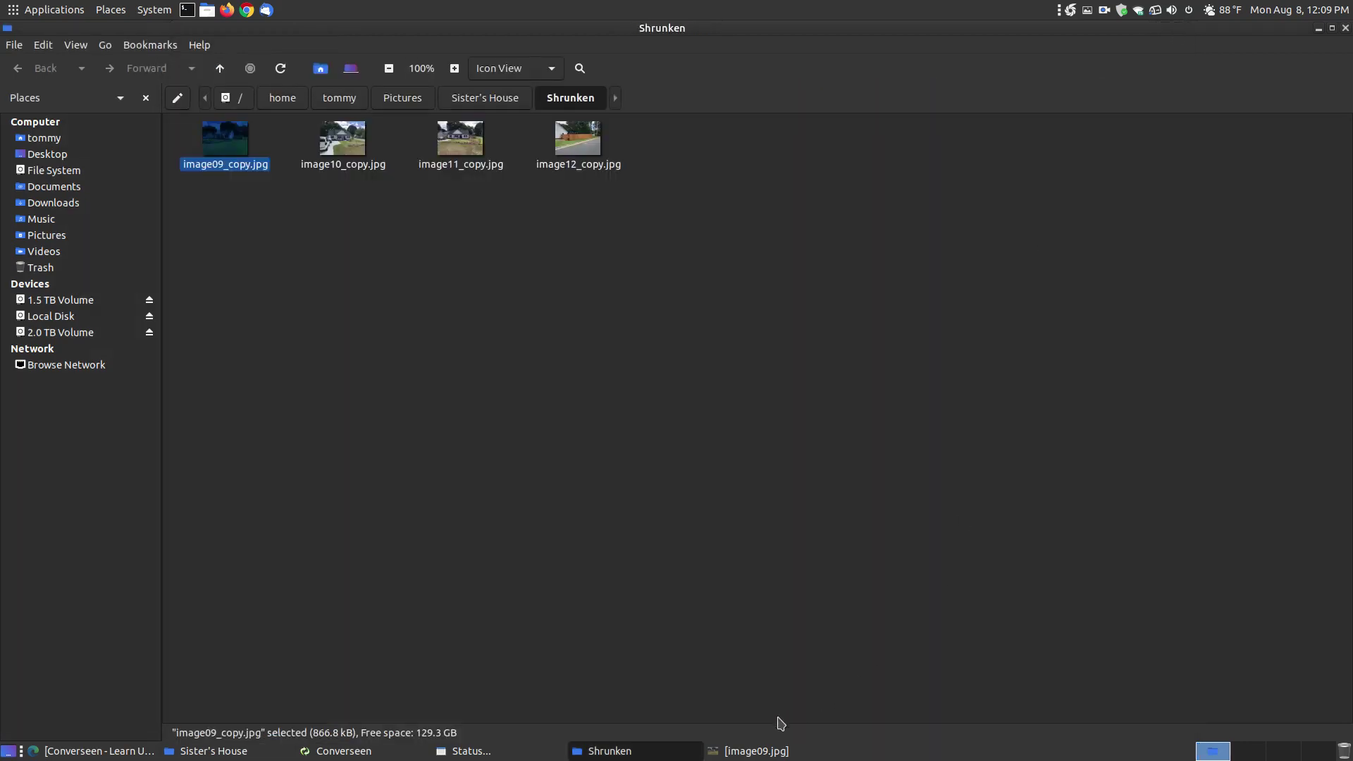
Close the image viewers and minimize both Caja folder windows
left_click(758, 751)
left_click(1178, 28)
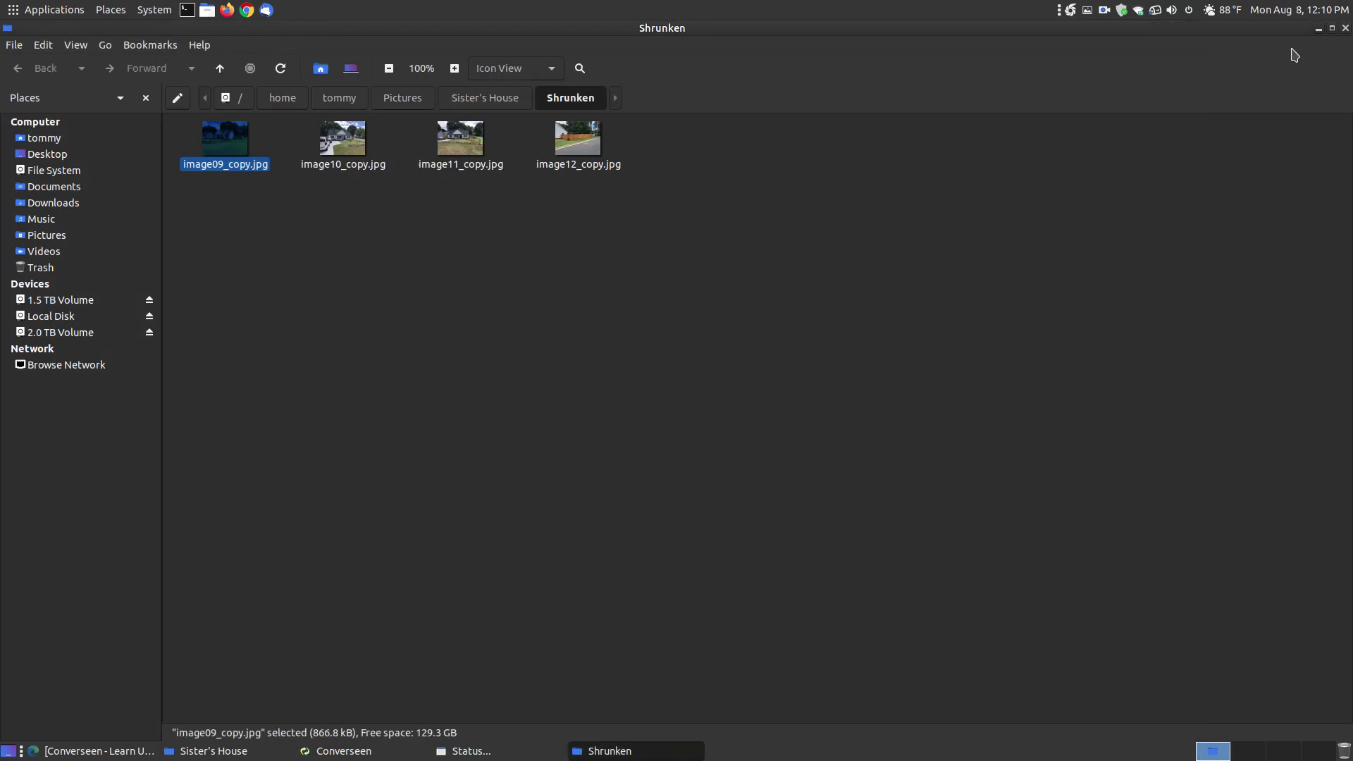
left_click(1318, 28)
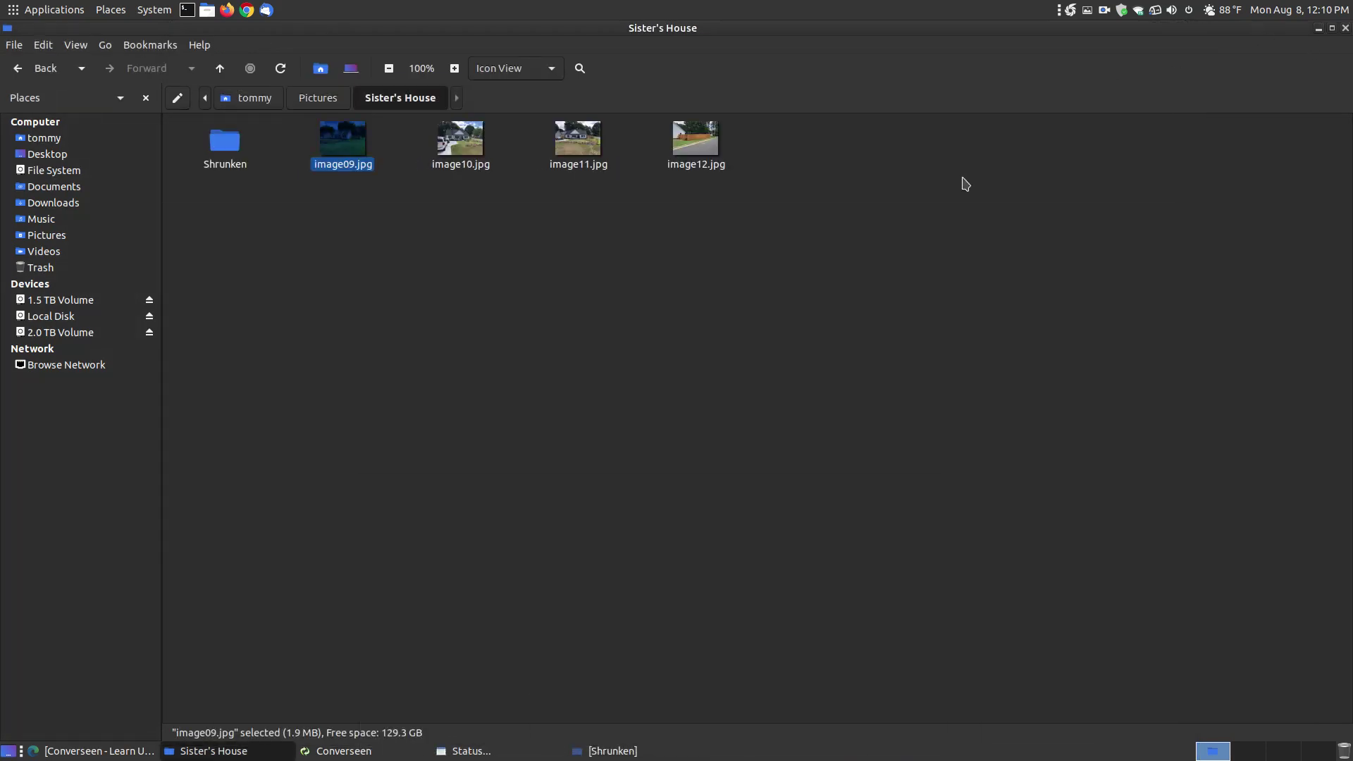
left_click(1318, 30)
Dismiss the Status dialog, set the scale unit combo to px, and return the Actions Panel to the top
left_click(850, 467)
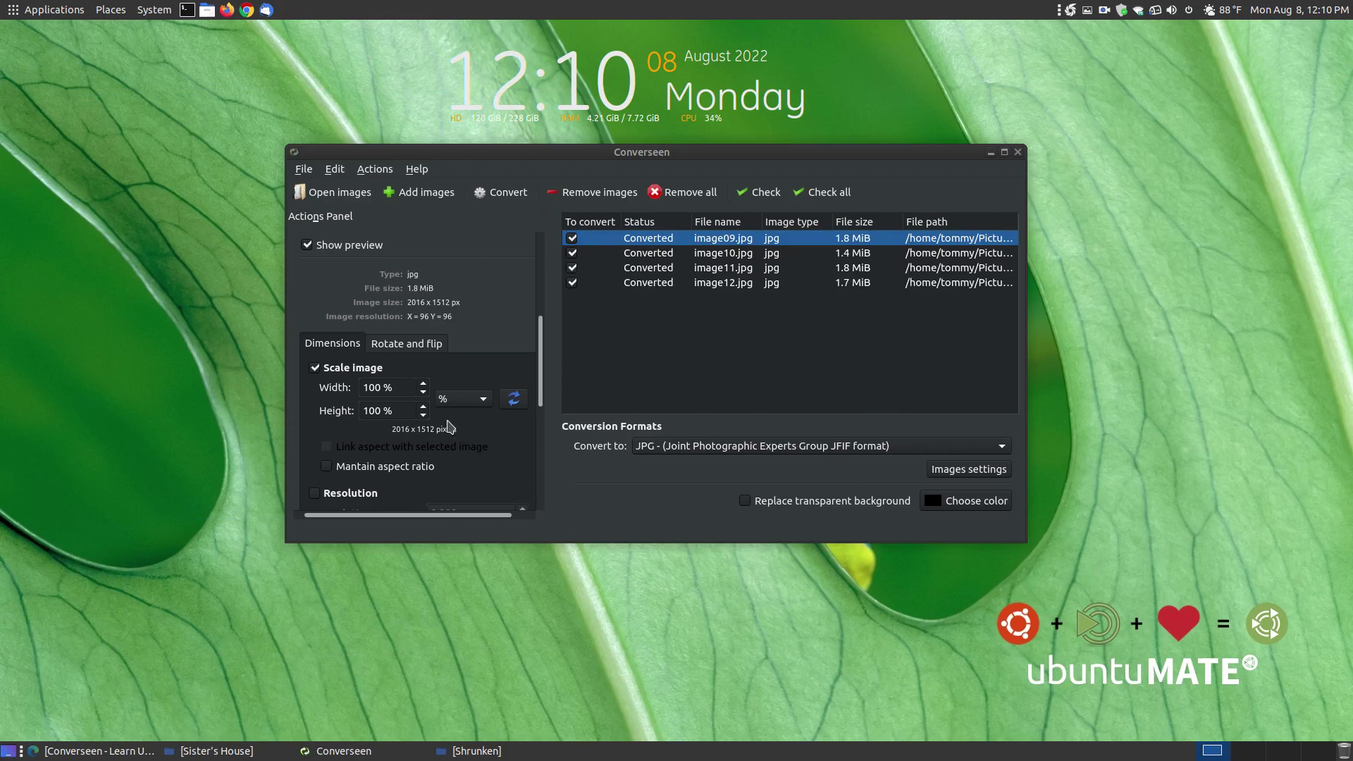
left_click(466, 402)
left_click(466, 401)
left_click(462, 418)
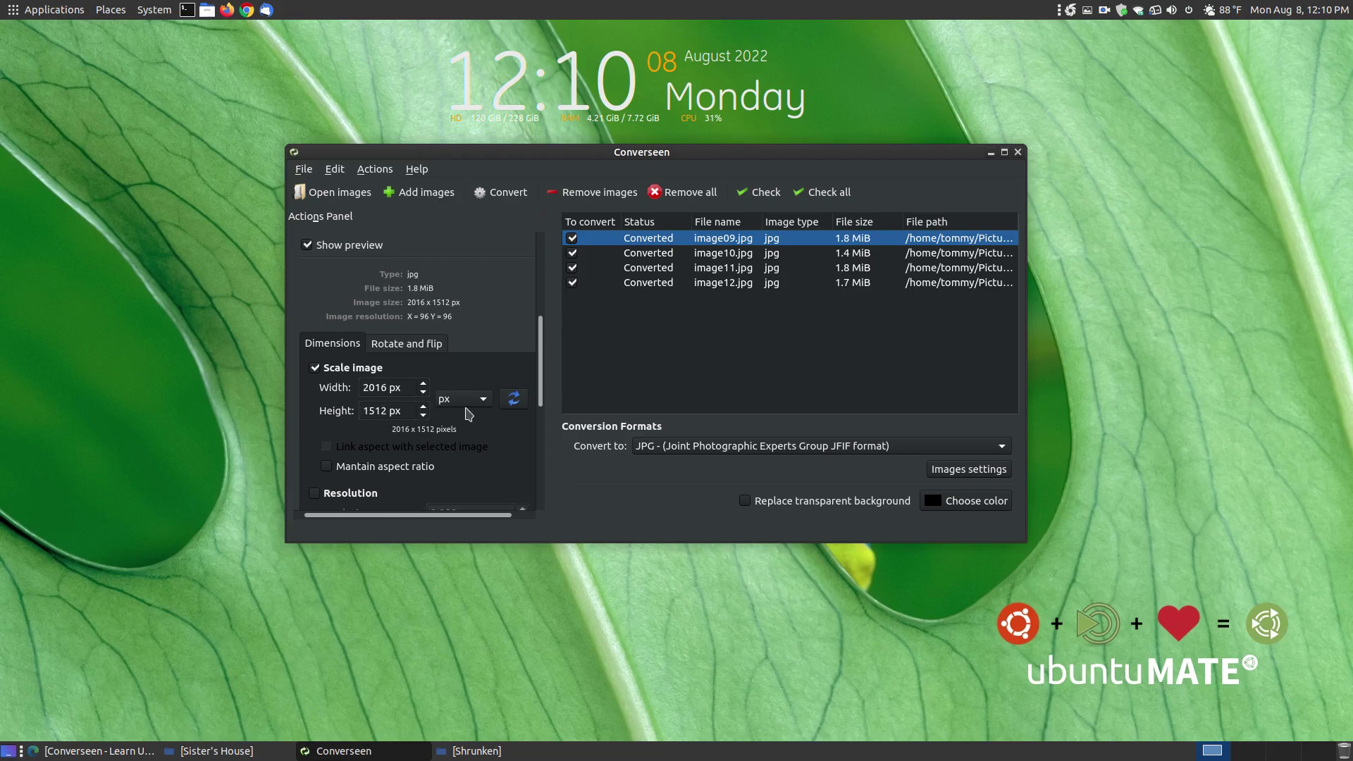
left_click_drag(547, 368, 549, 244)
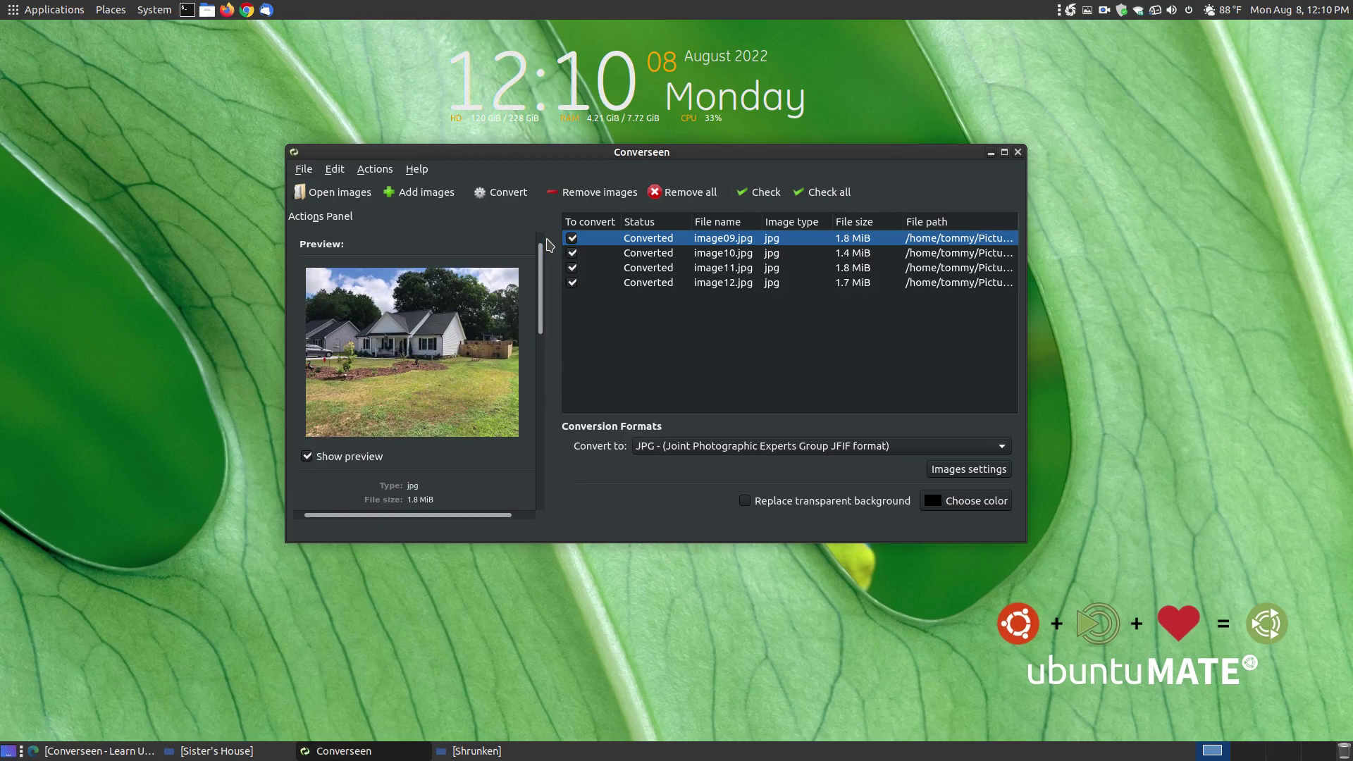